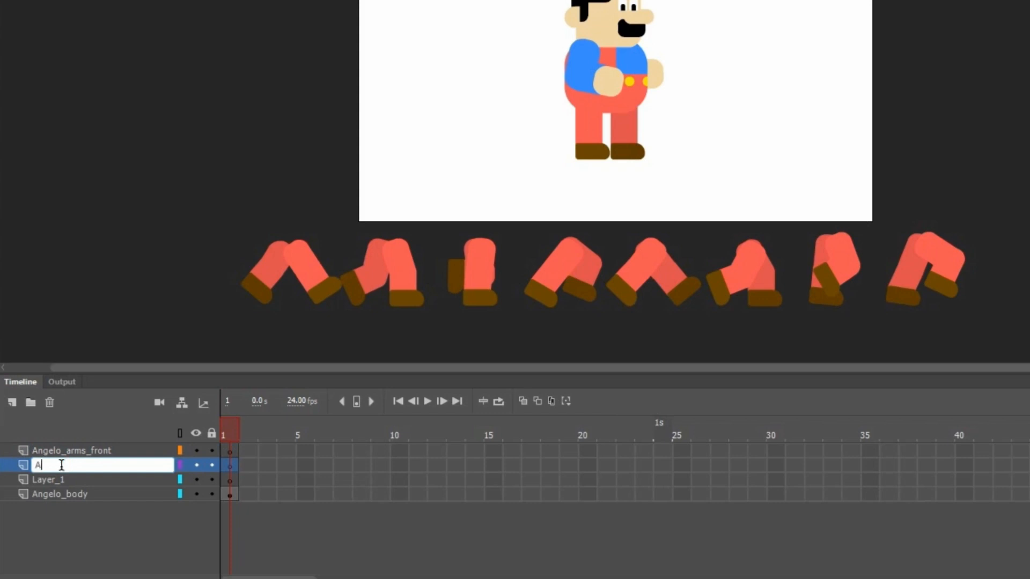
Name the layer below Angelo_arms_front Angelo_arms_back, and rename Layer_1 as Angelo_legs.
{"action": "type", "text": "rms_back"}
{"action": "key", "text": "Return"}
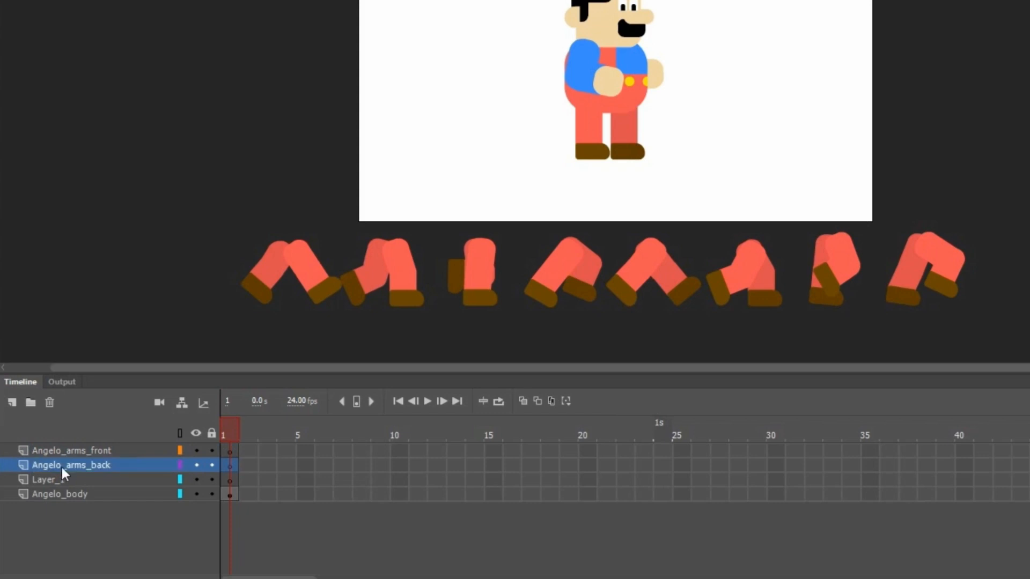
{"action": "left_click", "coordinate": [56, 475]}
{"action": "double_click", "coordinate": [56, 478]}
{"action": "type", "text": "Angelo_l"}
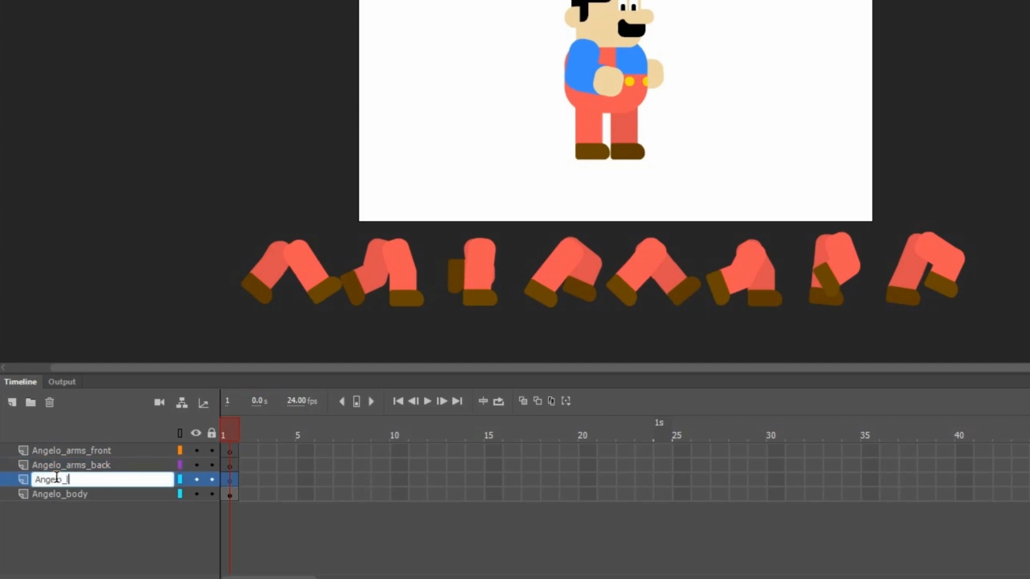
{"action": "type", "text": "egs"}
{"action": "key", "text": "Return"}
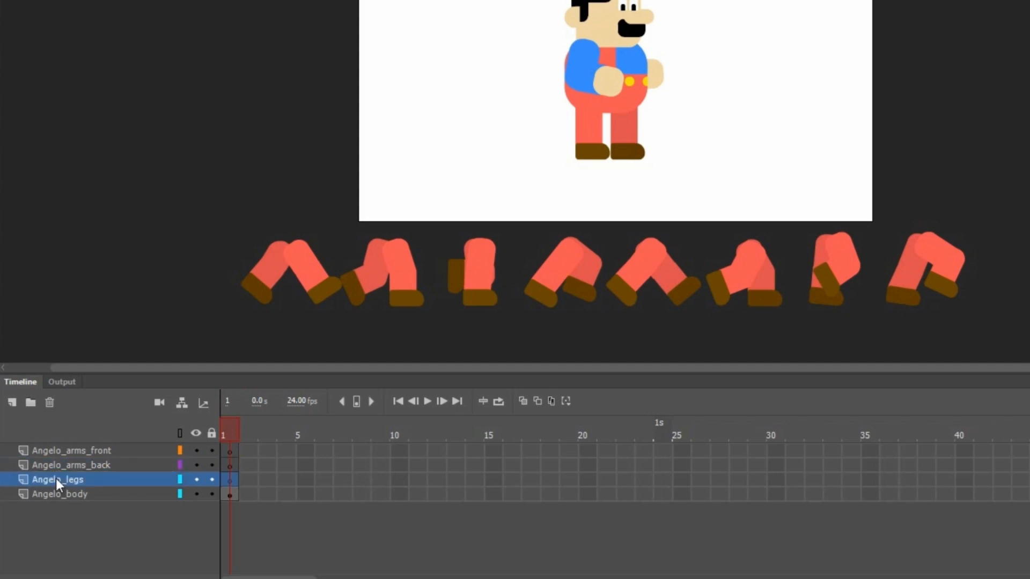
Reorder the layers so Angelo_arms_back sits directly beneath Angelo_body, with Angelo_legs at the bottom of the stack.
{"action": "left_click_drag", "start_coordinate": [56, 479], "coordinate": [51, 495]}
{"action": "left_click_drag", "start_coordinate": [118, 465], "coordinate": [112, 482]}
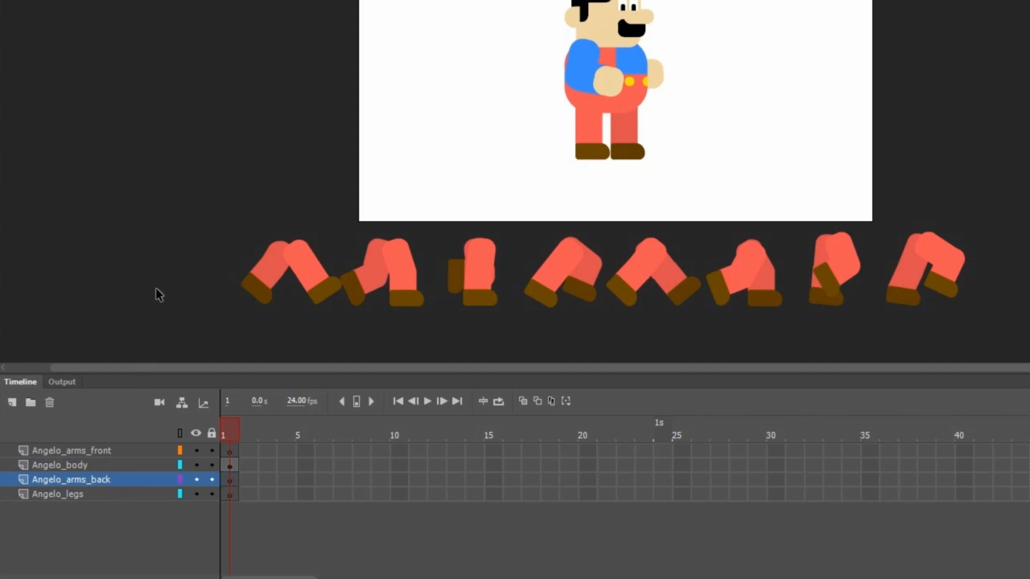
Cut the standing legs and all the leg poses from Angelo_body, paste them in place on Angelo_legs, and check them by toggling that layer's visibility.
{"action": "left_click_drag", "start_coordinate": [217, 280], "coordinate": [973, 153]}
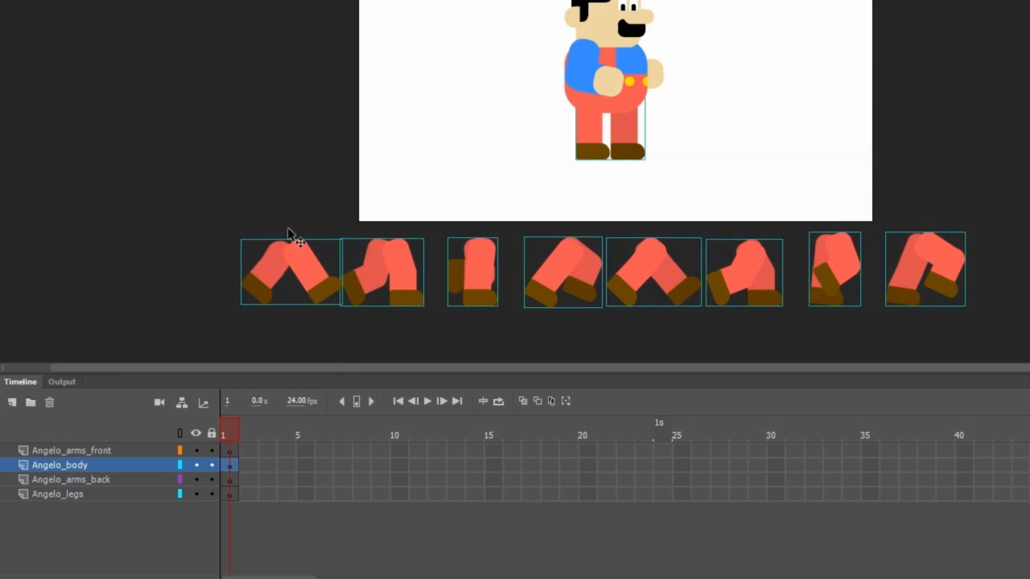
{"action": "right_click", "coordinate": [299, 320]}
{"action": "left_click", "coordinate": [379, 26]}
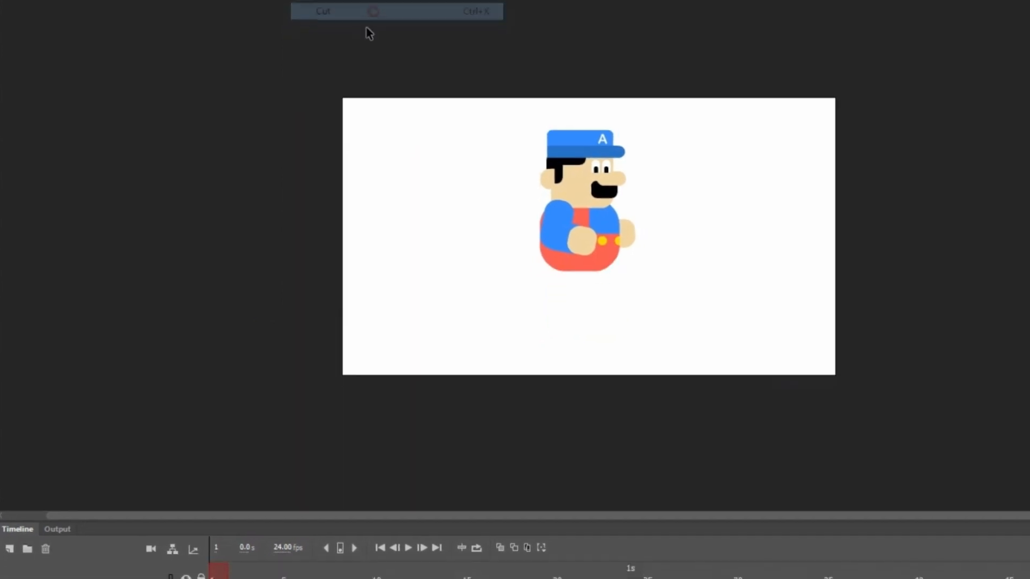
{"action": "left_click", "coordinate": [86, 536]}
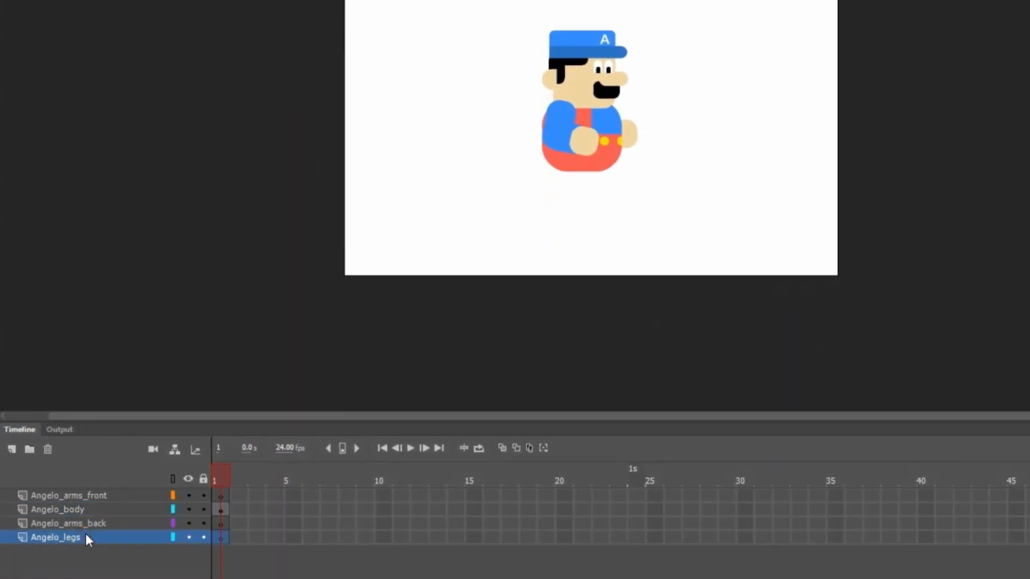
{"action": "right_click", "coordinate": [375, 244]}
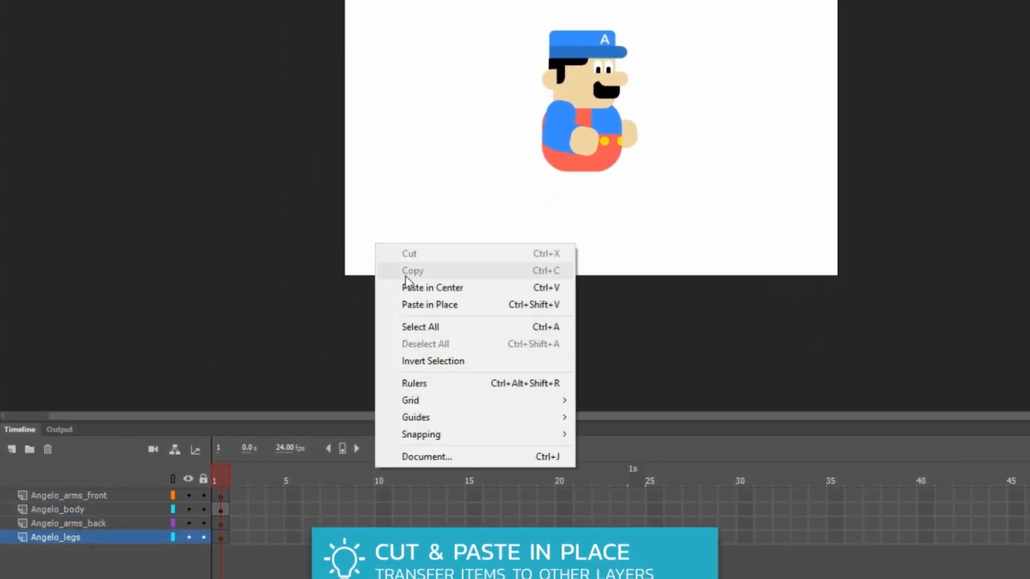
{"action": "left_click", "coordinate": [416, 310]}
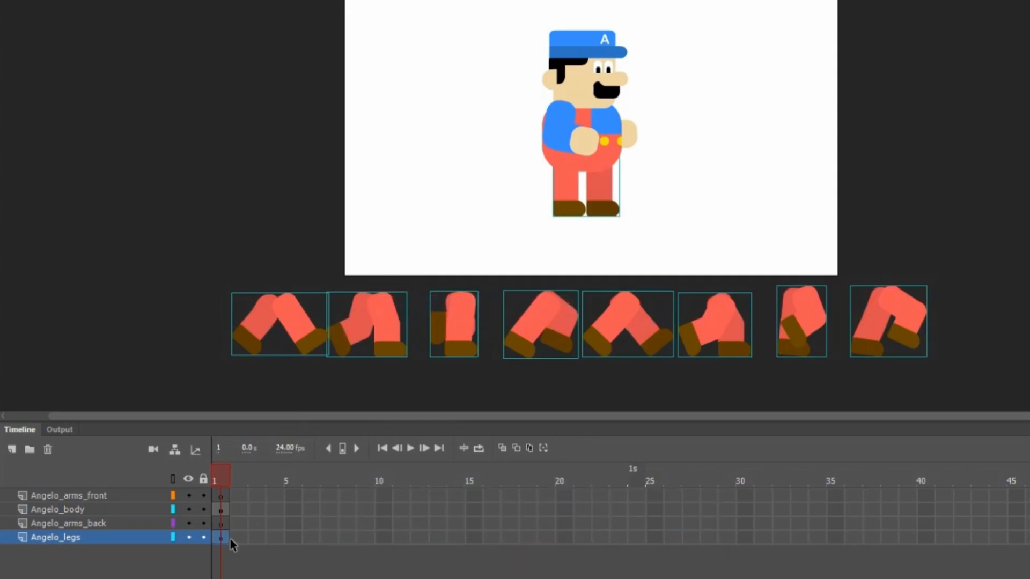
{"action": "left_click", "coordinate": [208, 382]}
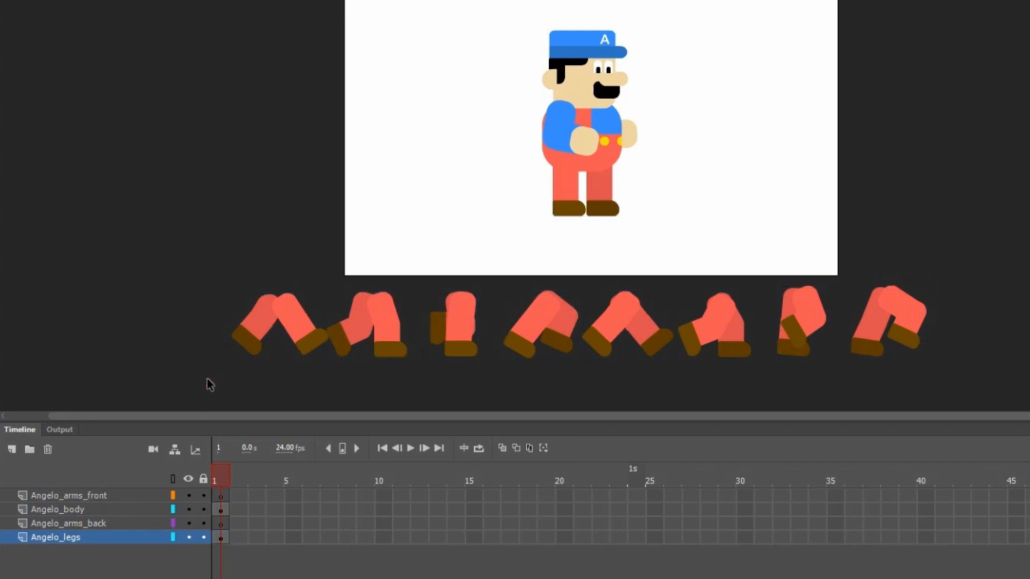
{"action": "left_click", "coordinate": [188, 536]}
{"action": "left_click", "coordinate": [188, 537]}
{"action": "left_click", "coordinate": [188, 537]}
Cut the character's front arm from the Angelo_body layer and paste it in place on the Angelo_arms_front layer.
{"action": "left_click", "coordinate": [564, 143]}
{"action": "right_click", "coordinate": [562, 140]}
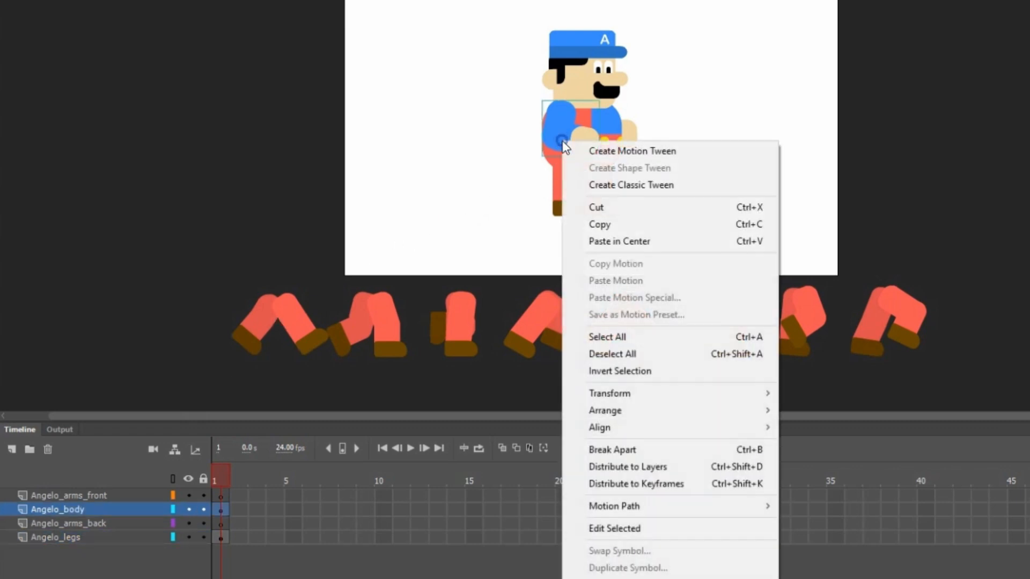
{"action": "left_click", "coordinate": [598, 207]}
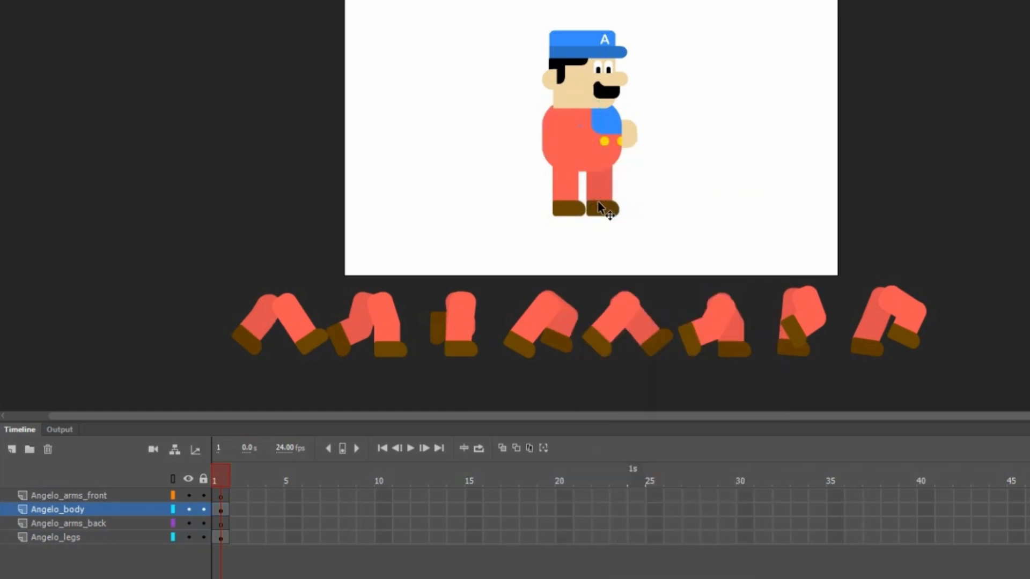
{"action": "left_click", "coordinate": [146, 494]}
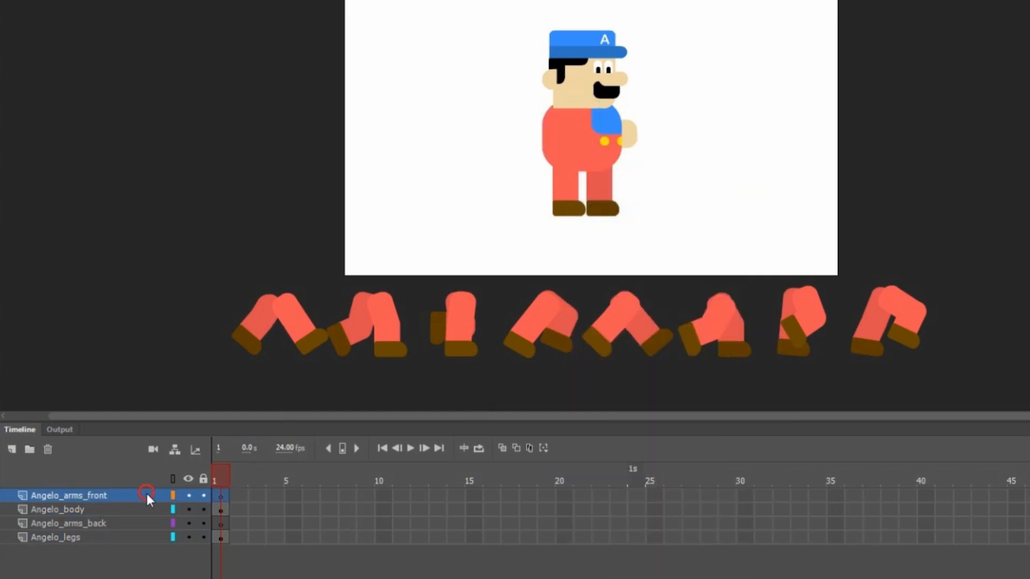
{"action": "right_click", "coordinate": [426, 220]}
{"action": "left_click", "coordinate": [478, 283]}
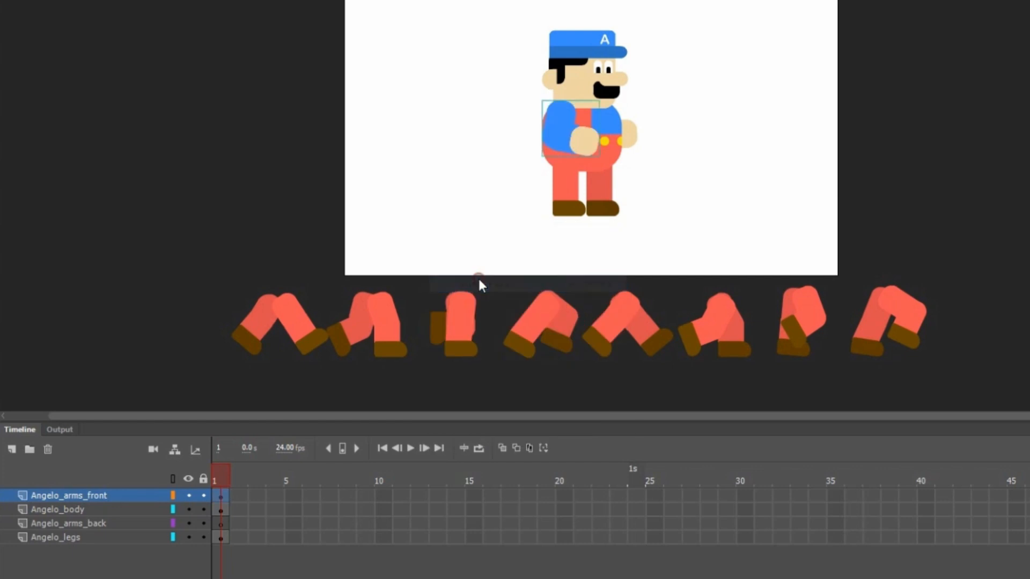
Cut the character's back arm from the Angelo_body layer and paste it in place on the Angelo_arms_back layer.
{"action": "left_click", "coordinate": [638, 138]}
{"action": "right_click", "coordinate": [637, 136]}
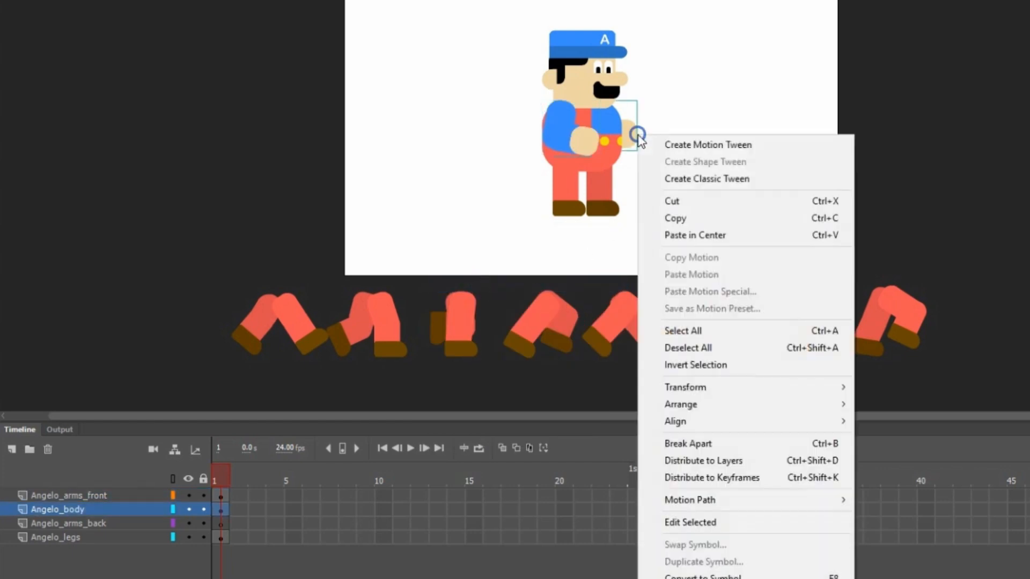
{"action": "left_click", "coordinate": [679, 200]}
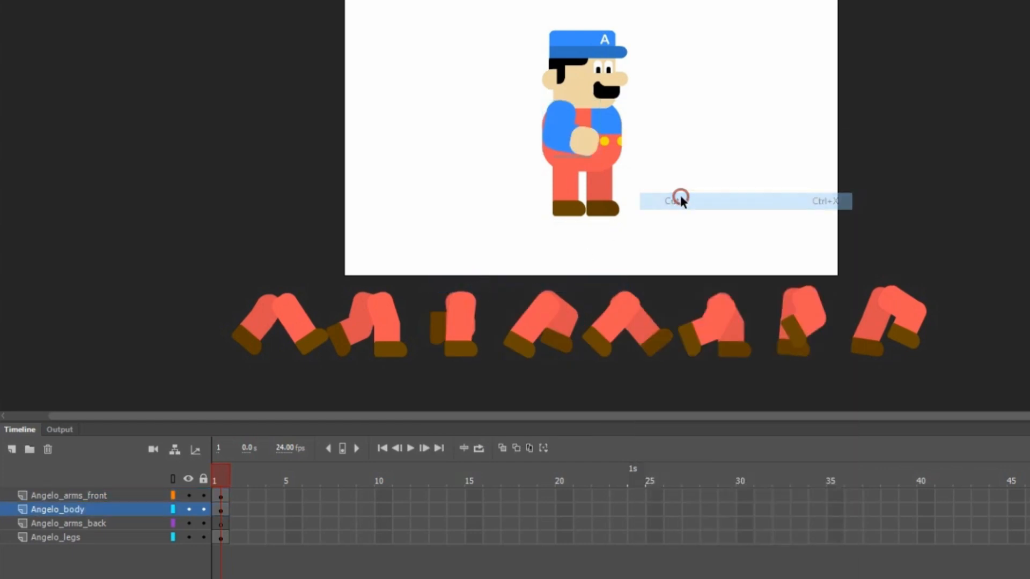
{"action": "left_click", "coordinate": [139, 520]}
{"action": "right_click", "coordinate": [659, 214]}
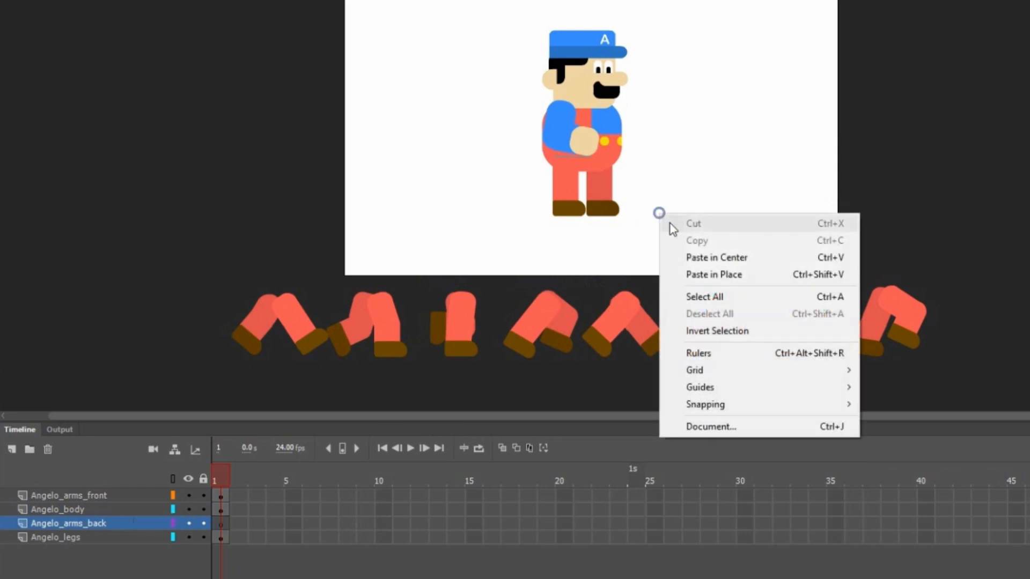
{"action": "left_click", "coordinate": [705, 273]}
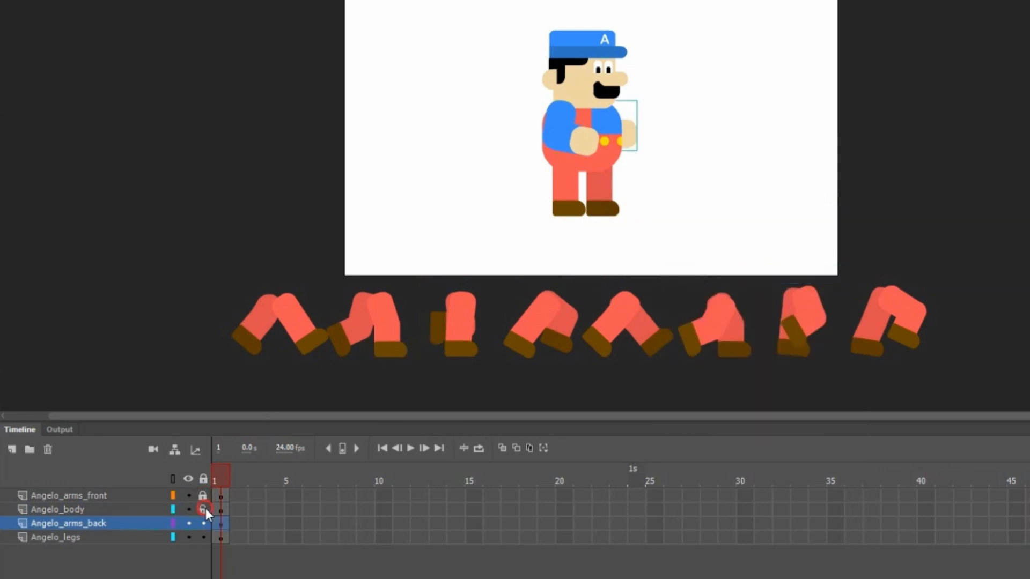
Lock the Angelo_arms_front, Angelo_body and Angelo_arms_back layers, leaving Angelo_legs as the active layer.
{"action": "left_click", "coordinate": [204, 523]}
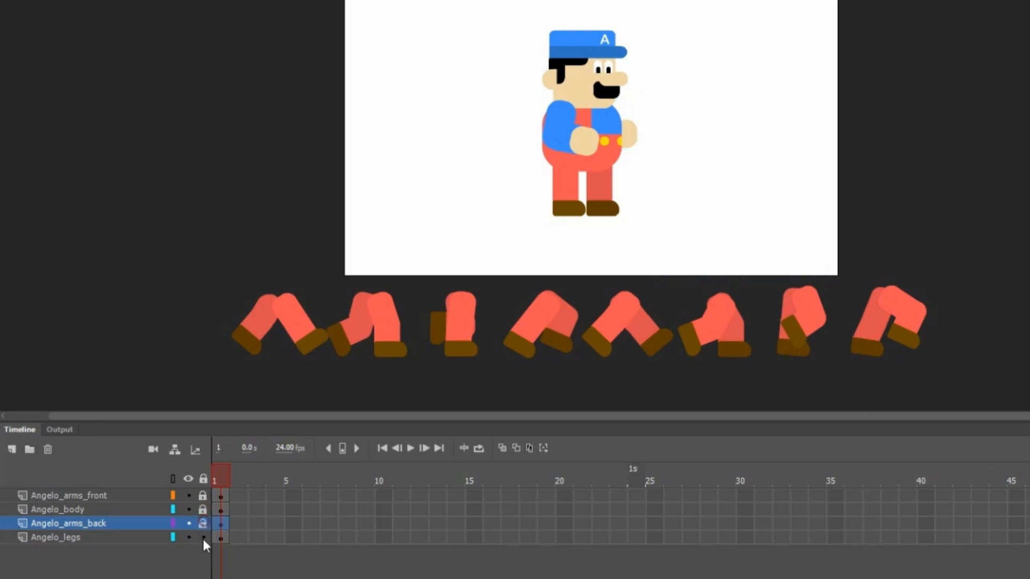
{"action": "left_click", "coordinate": [142, 538]}
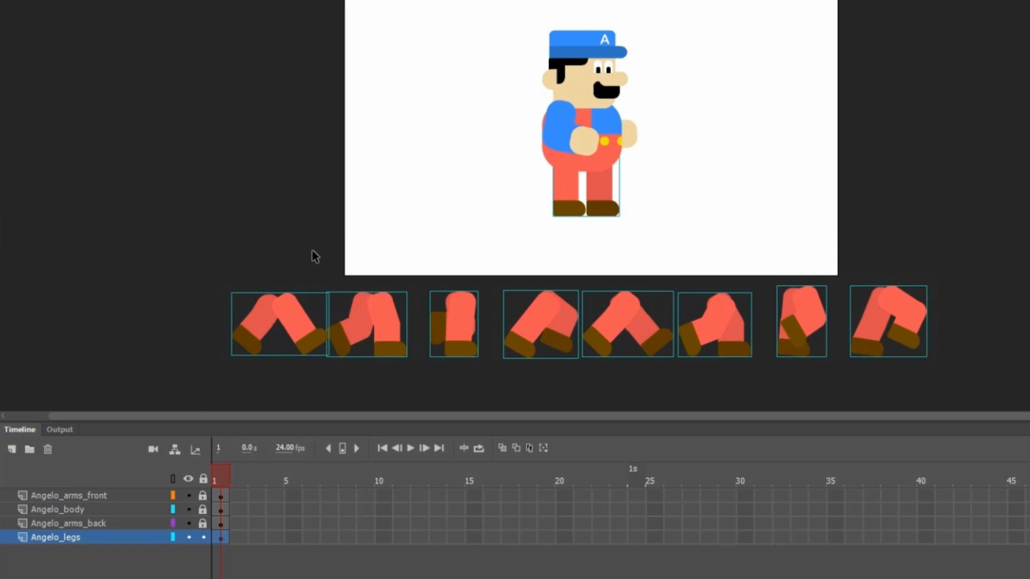
{"action": "left_click", "coordinate": [352, 239]}
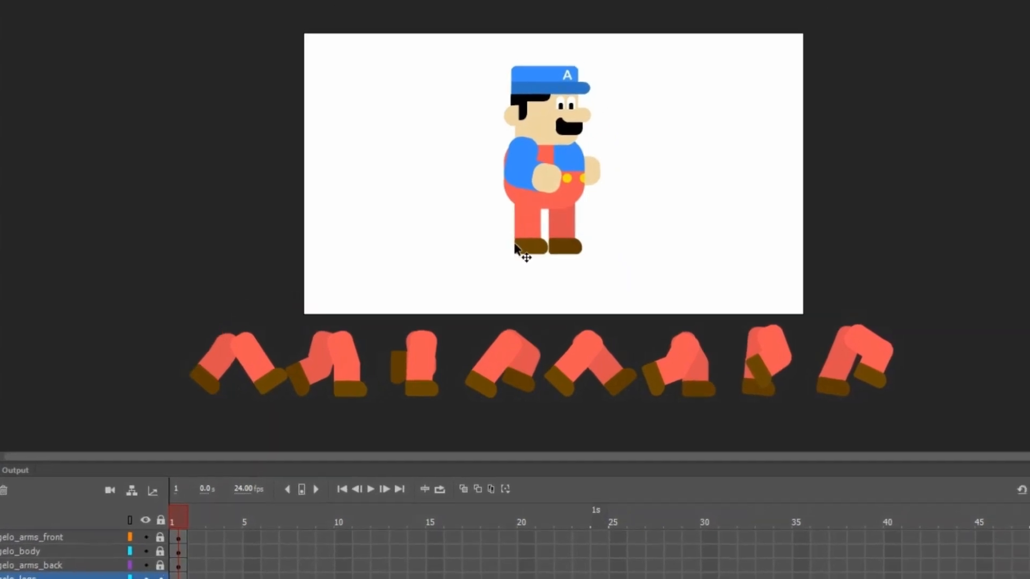
Delete the standing legs and move the first wide-stride leg pose from below the stage to beneath the character's body.
{"action": "left_click", "coordinate": [555, 209]}
{"action": "key", "text": "Delete"}
{"action": "left_click_drag", "start_coordinate": [184, 472], "coordinate": [494, 333]}
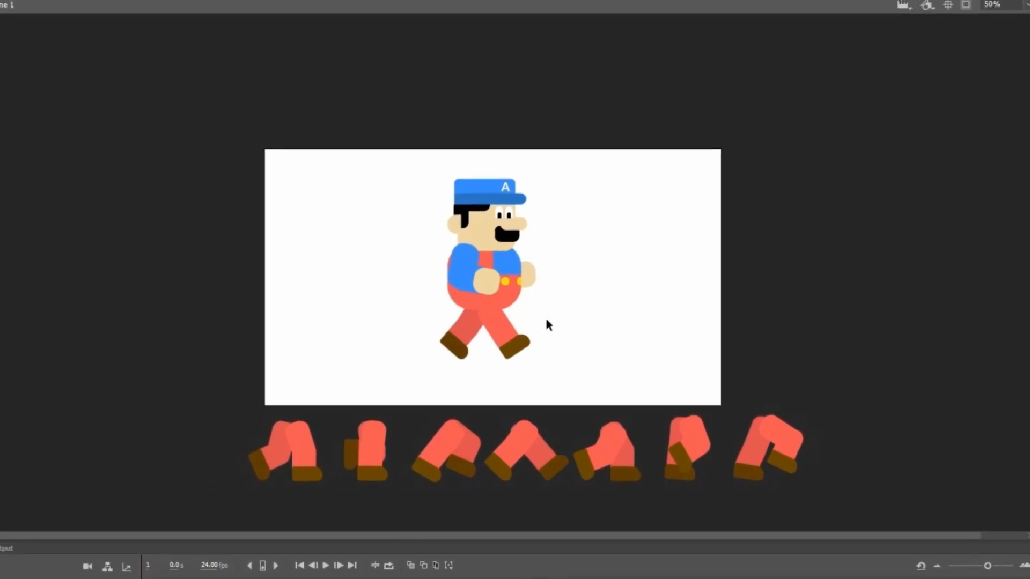
Show the rulers and place a horizontal guide at the soles of the character's feet as the ground line.
{"action": "left_click", "coordinate": [96, 5]}
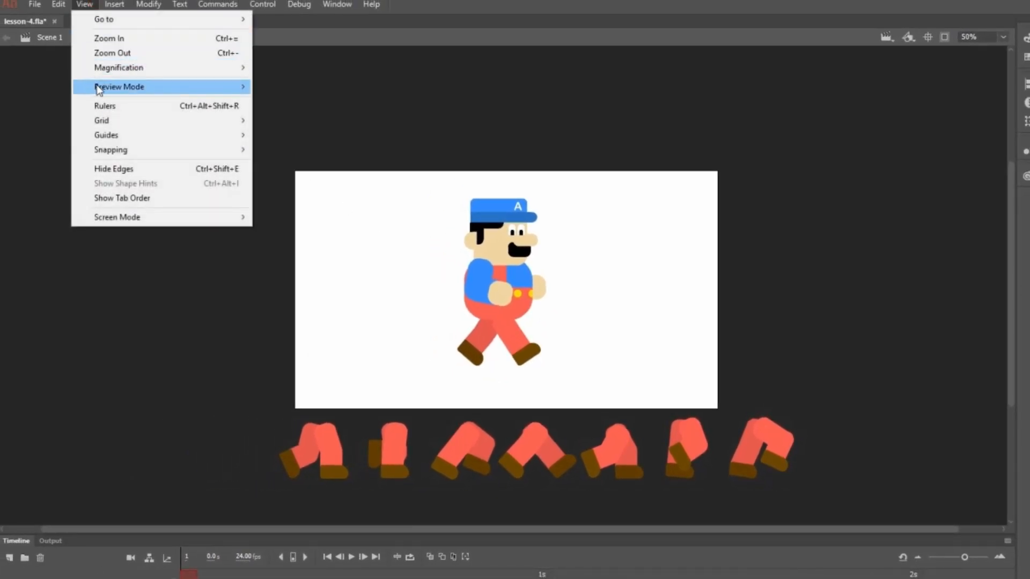
{"action": "left_click", "coordinate": [102, 106]}
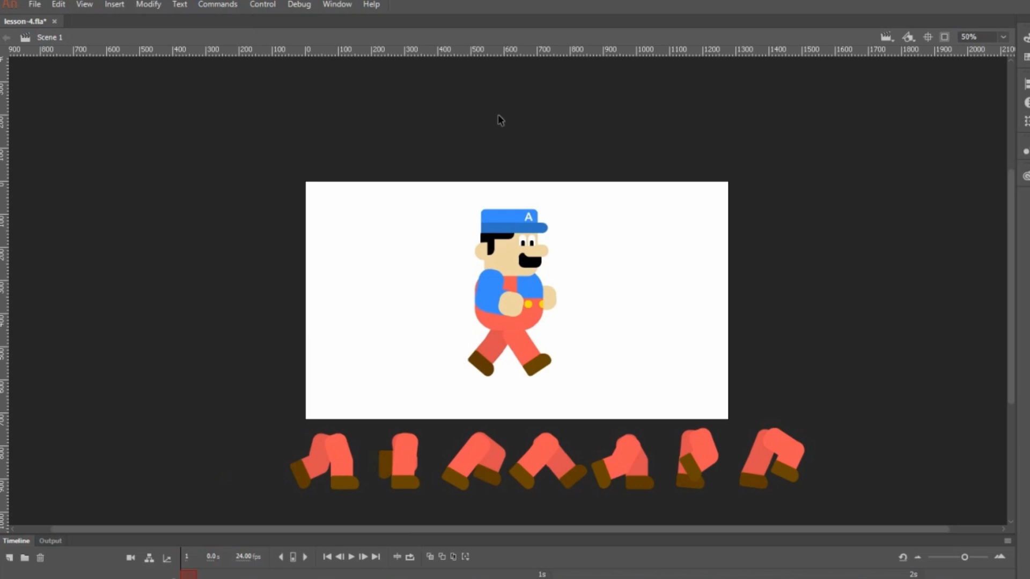
{"action": "left_click_drag", "start_coordinate": [534, 50], "coordinate": [565, 376]}
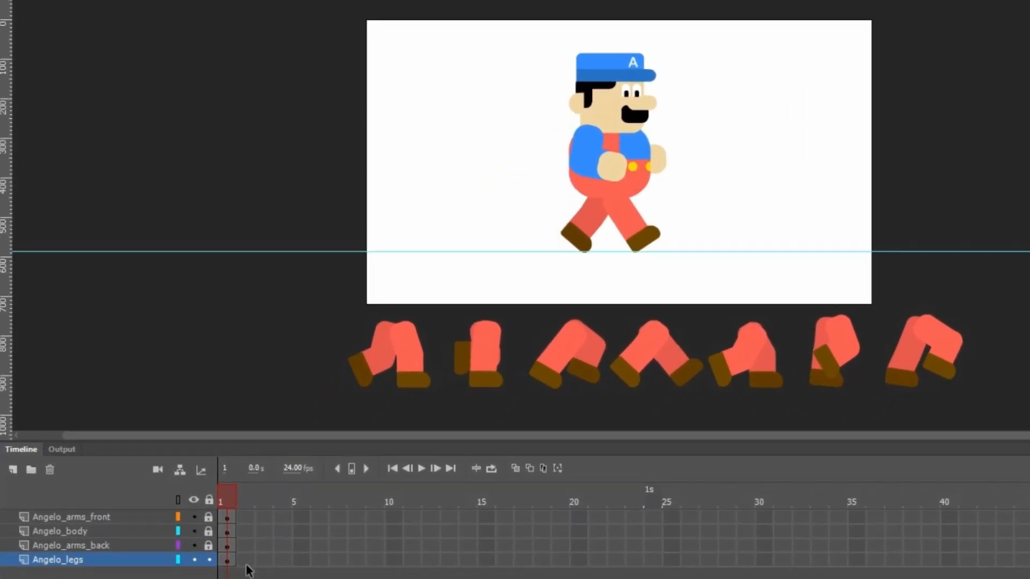
Insert a blank keyframe at frame 2 of the Angelo_legs layer.
{"action": "left_click", "coordinate": [249, 553]}
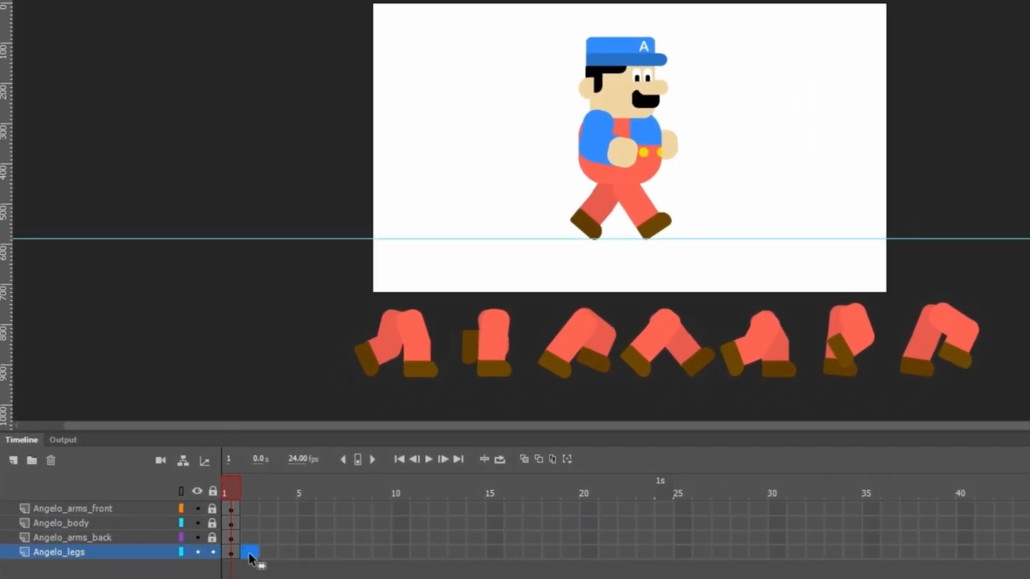
{"action": "right_click", "coordinate": [248, 553]}
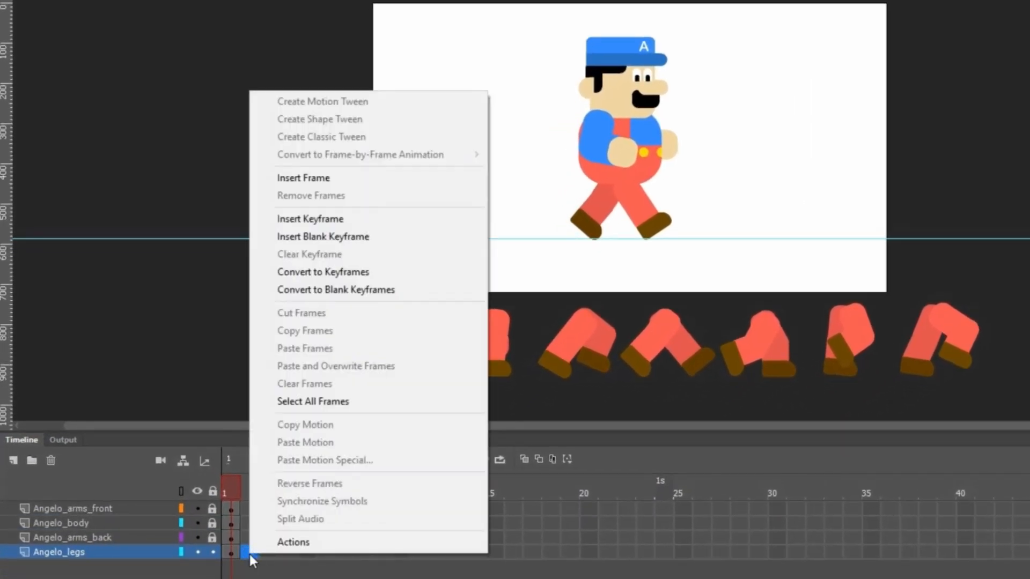
{"action": "left_click", "coordinate": [340, 238]}
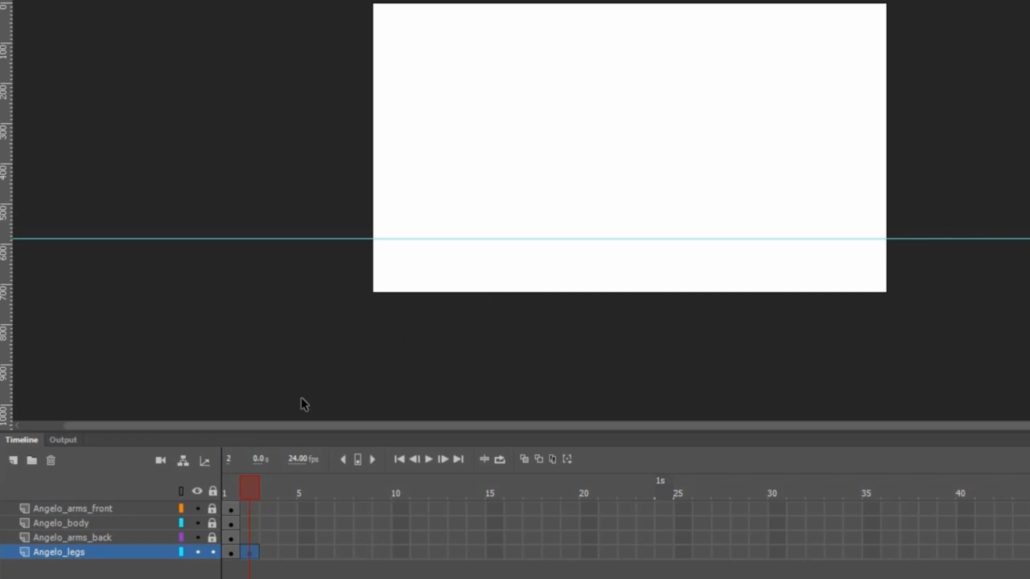
Insert a frame at frame 2 of the Angelo_body layer, and extend that layer through frame 8.
{"action": "left_click", "coordinate": [253, 523]}
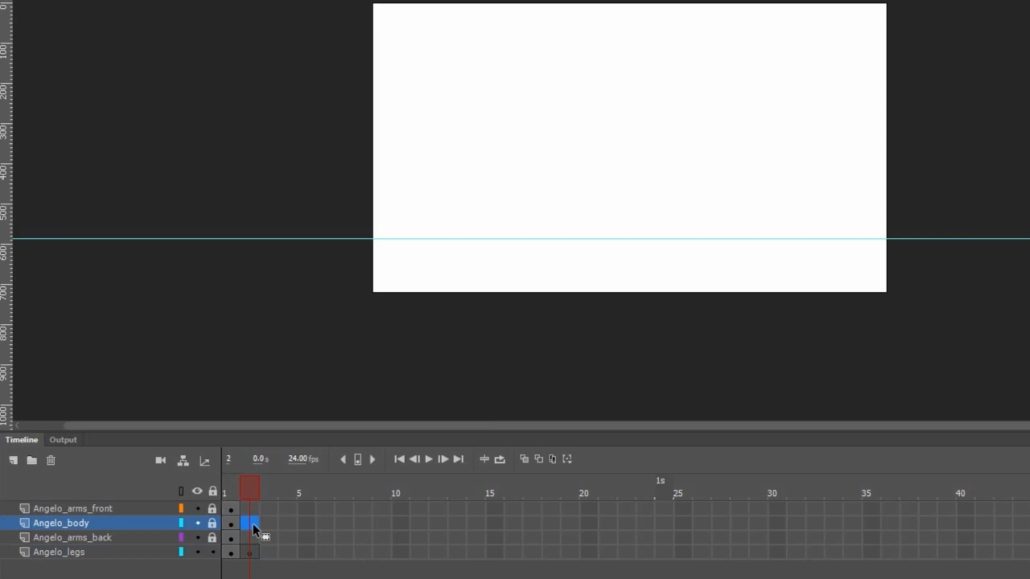
{"action": "right_click", "coordinate": [253, 523]}
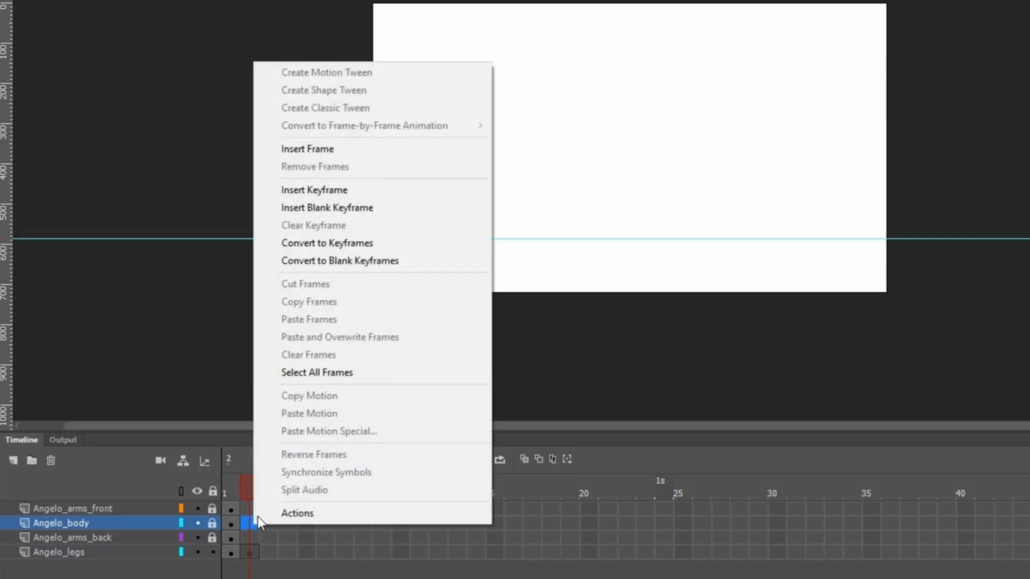
{"action": "left_click", "coordinate": [369, 147]}
{"action": "mouse_move", "coordinate": [249, 487]}
{"action": "left_mouse_down"}
{"action": "mouse_move", "coordinate": [233, 486]}
{"action": "mouse_move", "coordinate": [252, 485]}
{"action": "left_mouse_up"}
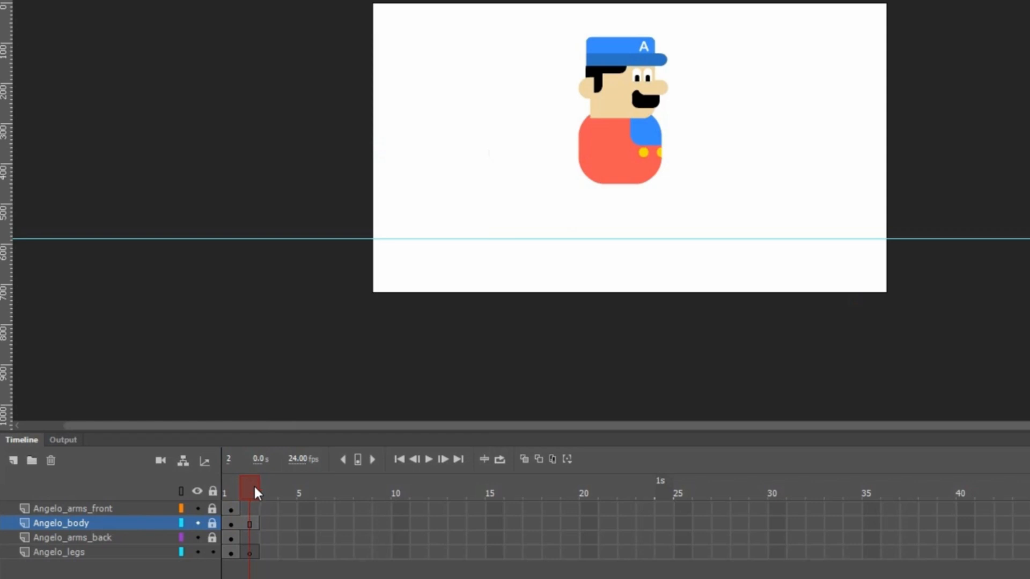
{"action": "left_click", "coordinate": [366, 523]}
{"action": "right_click", "coordinate": [366, 523]}
{"action": "left_click", "coordinate": [472, 148]}
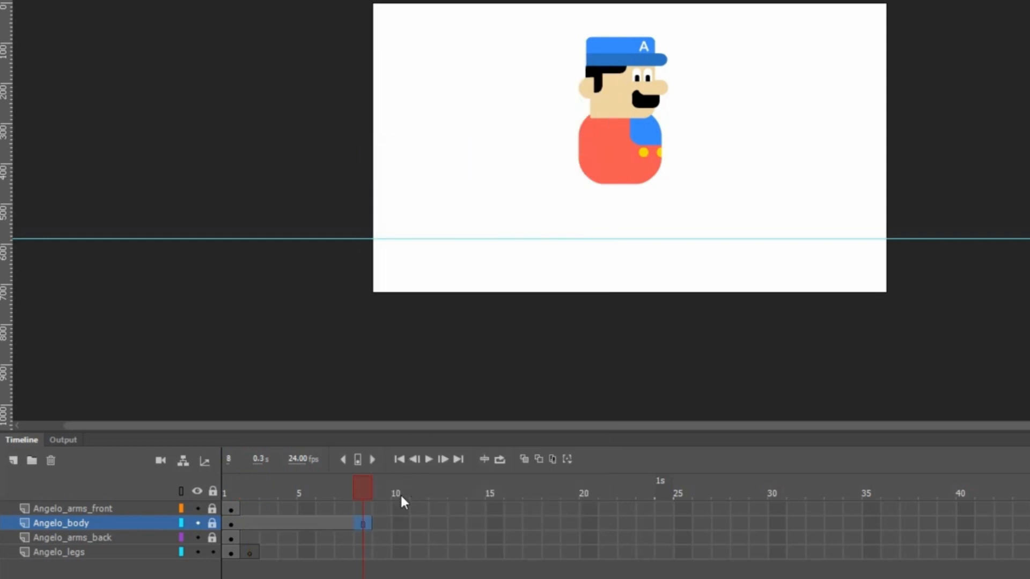
Extend the Angelo_arms_front and Angelo_arms_back layers through frame 8 with inserted frames.
{"action": "left_click", "coordinate": [362, 510]}
{"action": "right_click", "coordinate": [362, 511]}
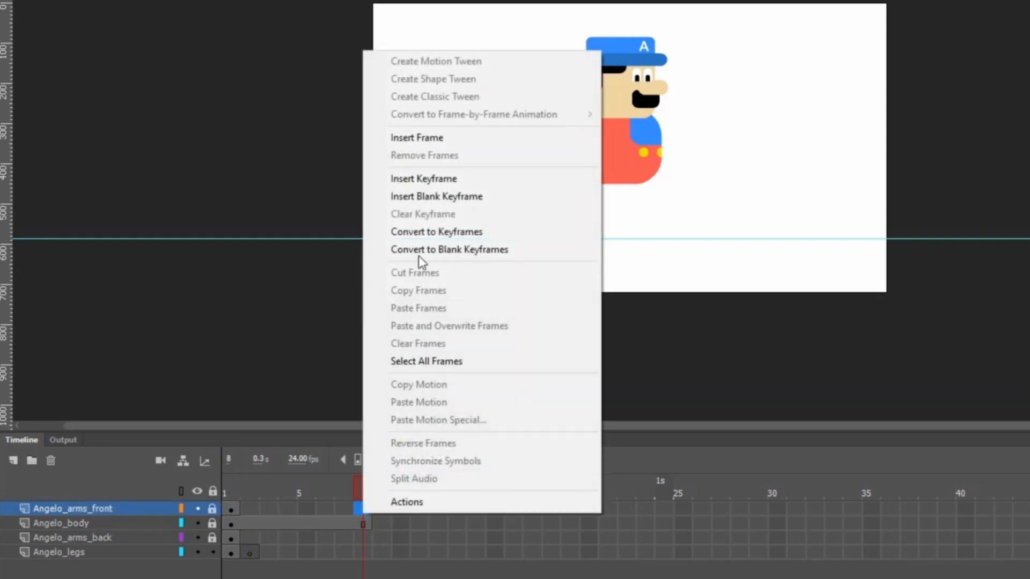
{"action": "left_click", "coordinate": [437, 139]}
{"action": "left_click", "coordinate": [362, 538]}
{"action": "right_click", "coordinate": [363, 538]}
{"action": "left_click", "coordinate": [453, 161]}
Cut the leftmost spare leg pose below the stage from frame 1 of the Angelo_legs layer.
{"action": "left_click_drag", "start_coordinate": [368, 488], "coordinate": [248, 493]}
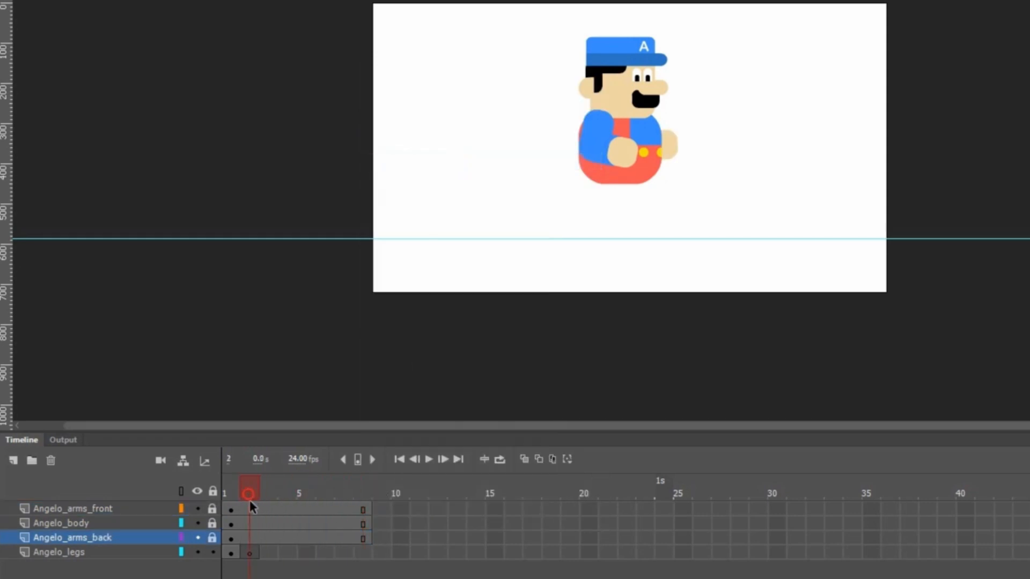
{"action": "left_click", "coordinate": [252, 552]}
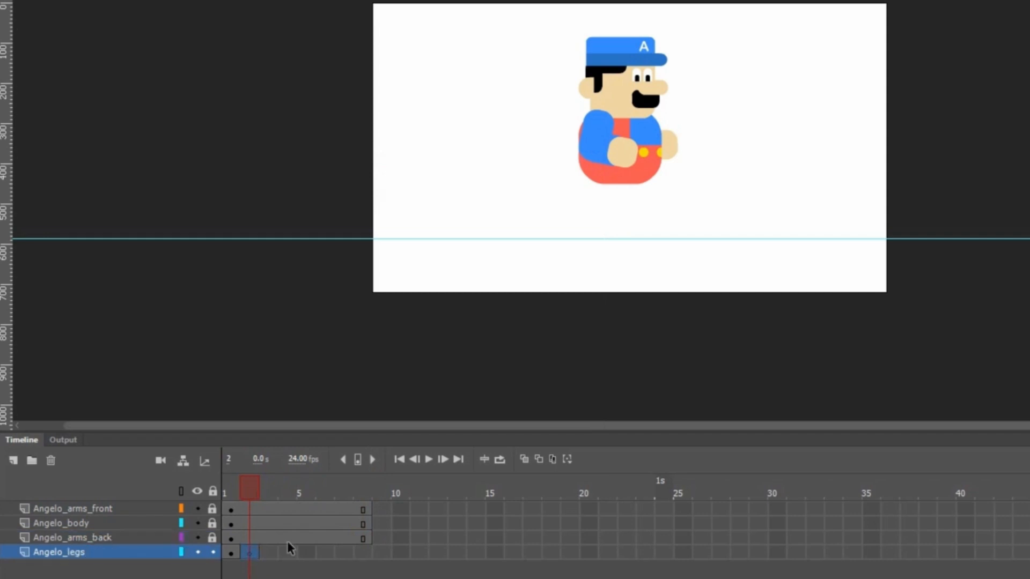
{"action": "left_click", "coordinate": [249, 486]}
{"action": "left_click_drag", "start_coordinate": [243, 485], "coordinate": [233, 486]}
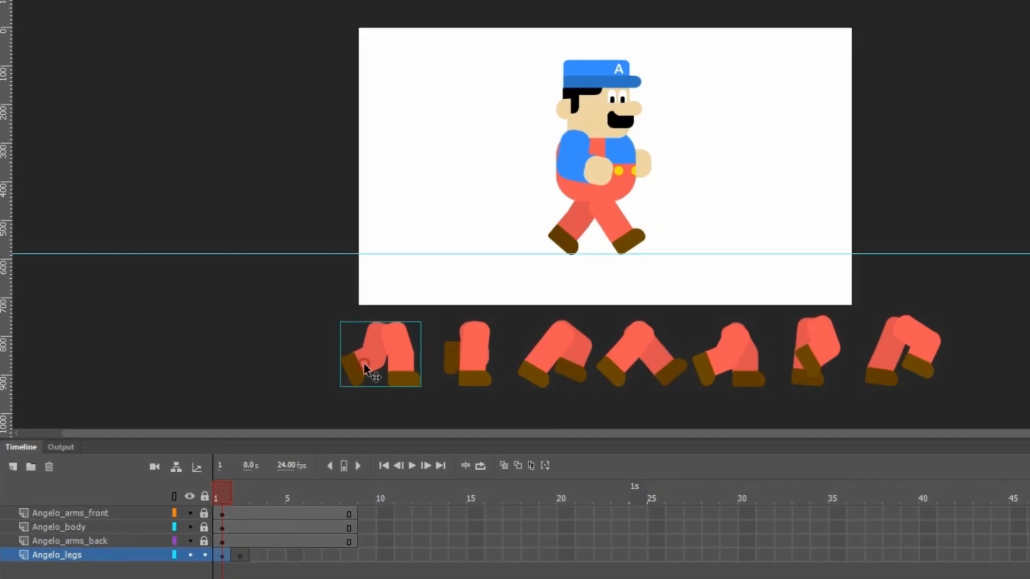
{"action": "right_click", "coordinate": [358, 373]}
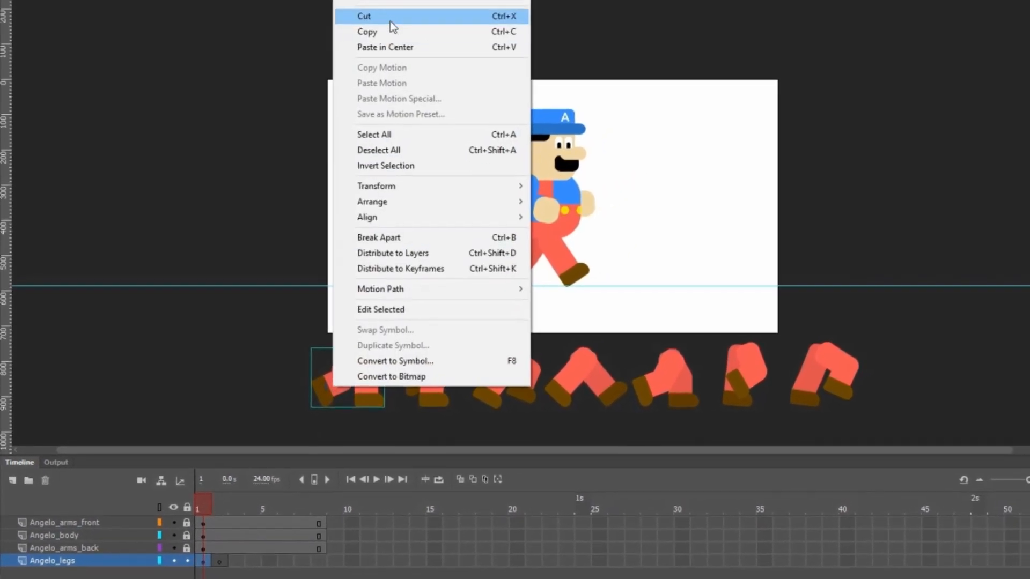
{"action": "left_click", "coordinate": [382, 31]}
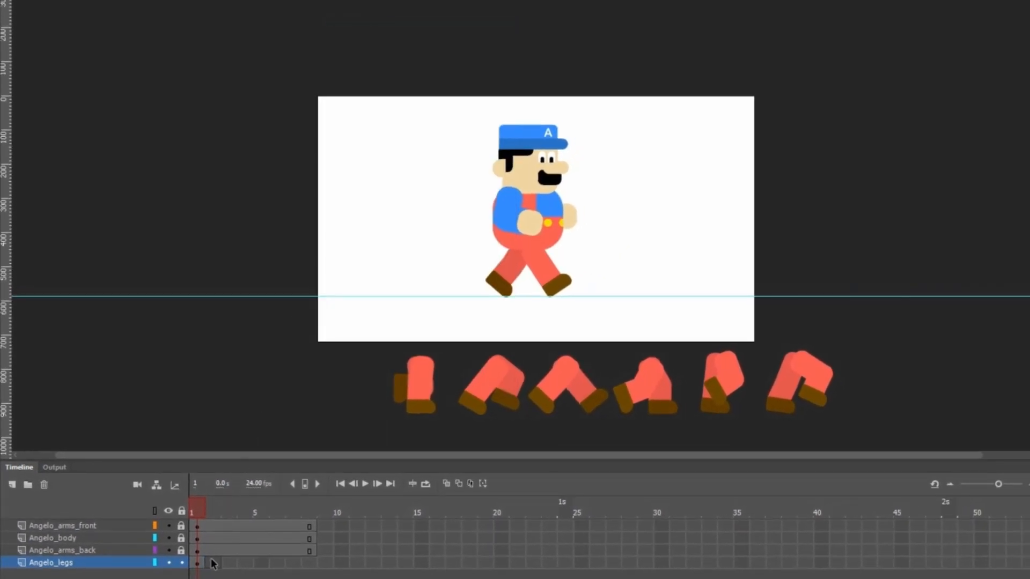
Paste the cut leg pose in place into frame 2 of Angelo_legs and position it under the body, with the front foot on the ground guide.
{"action": "key", "text": "F7"}
{"action": "left_click", "coordinate": [214, 514]}
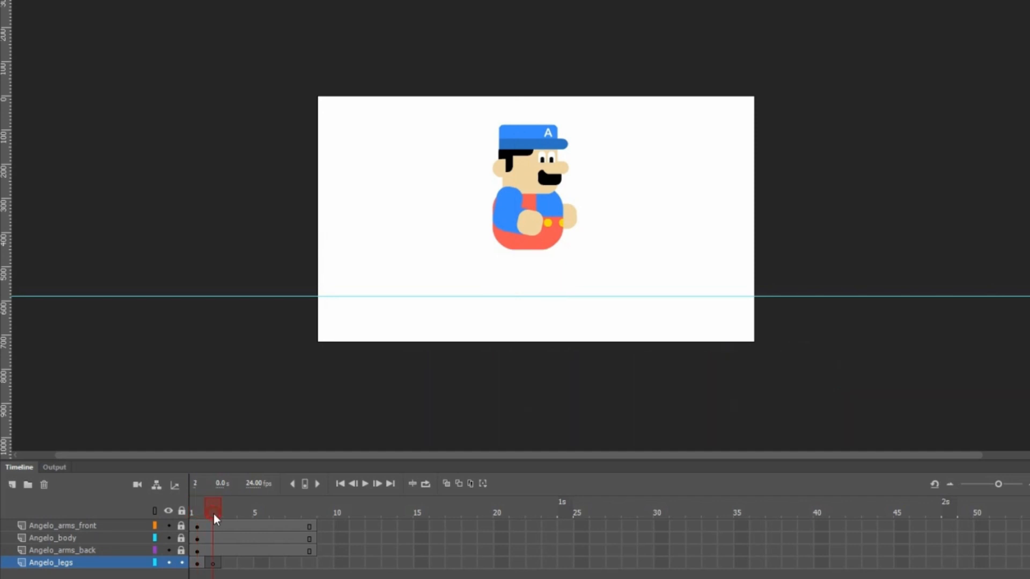
{"action": "right_click", "coordinate": [481, 299]}
{"action": "left_click", "coordinate": [543, 357]}
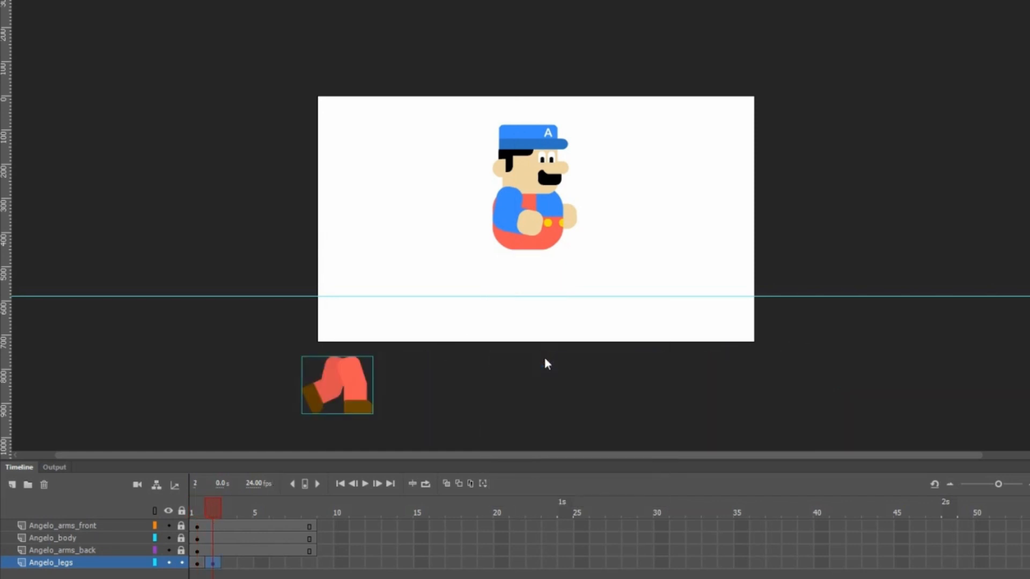
{"action": "left_click_drag", "start_coordinate": [358, 394], "coordinate": [545, 278]}
{"action": "left_click", "coordinate": [530, 324]}
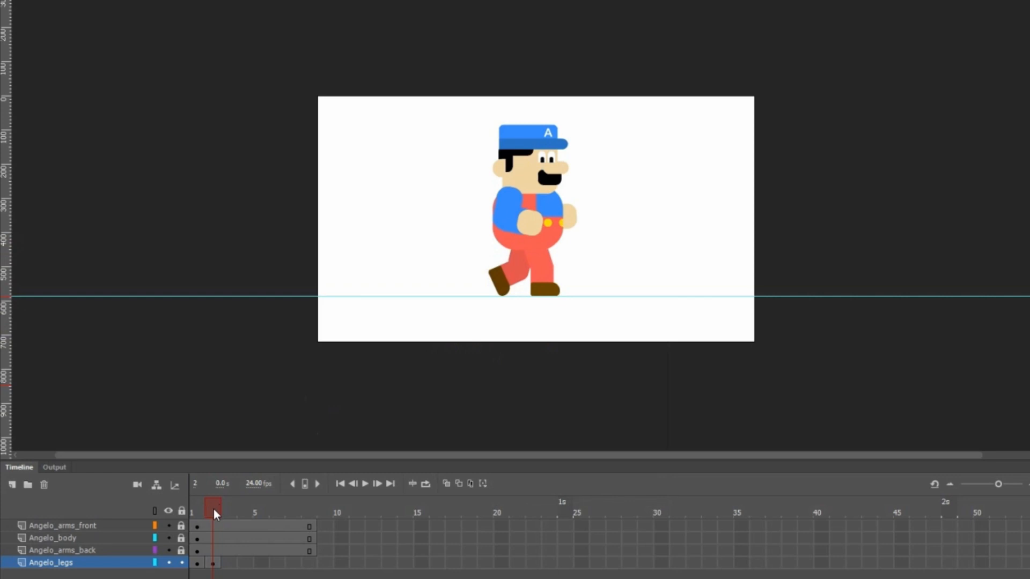
Insert a blank keyframe at frame 3 of Angelo_legs and cut the next spare leg pose, with one leg upright, from frame 1.
{"action": "right_click", "coordinate": [230, 565]}
{"action": "left_click", "coordinate": [299, 294]}
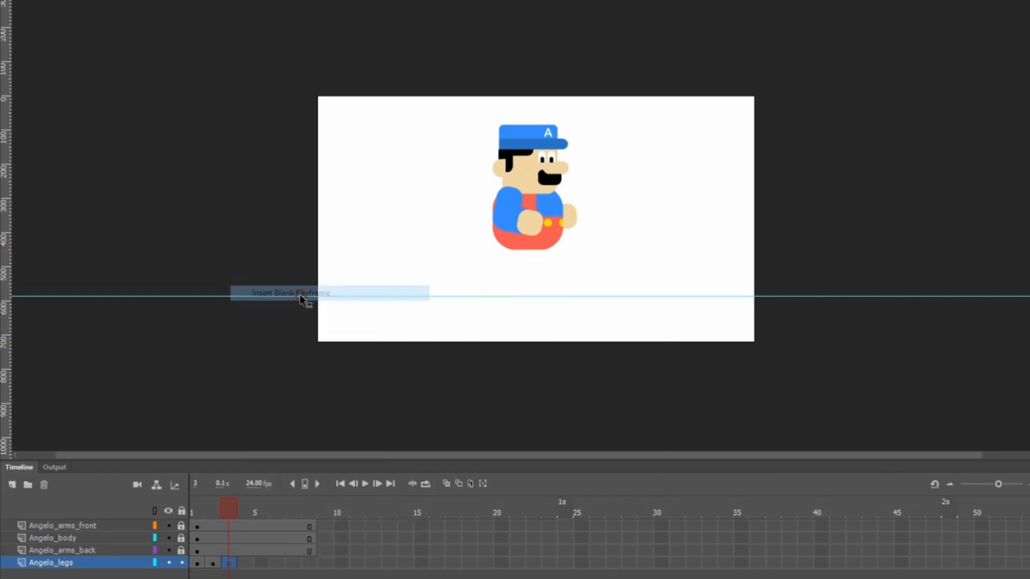
{"action": "left_click_drag", "start_coordinate": [230, 506], "coordinate": [192, 512]}
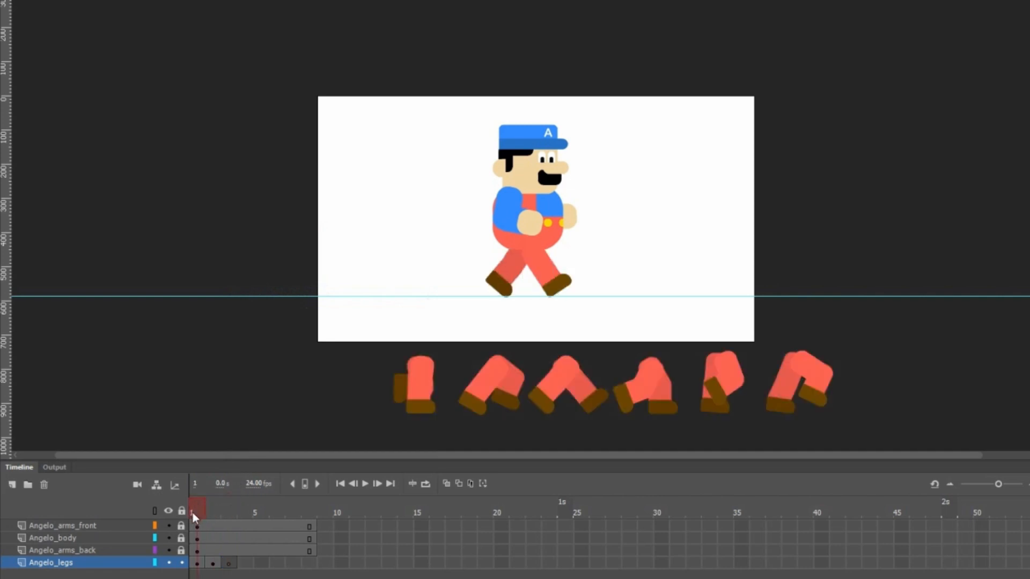
{"action": "right_click", "coordinate": [406, 402]}
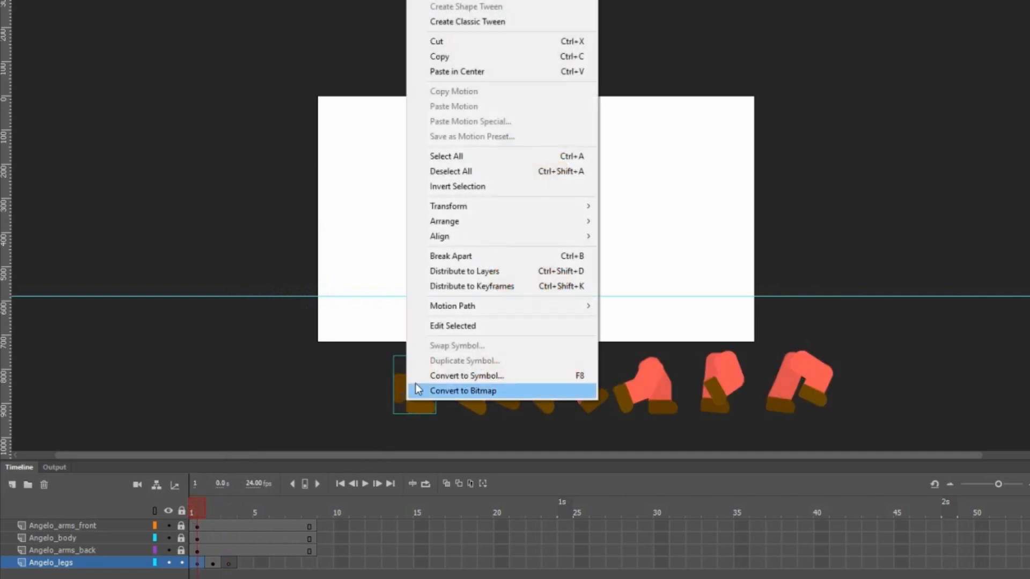
{"action": "left_click", "coordinate": [458, 41]}
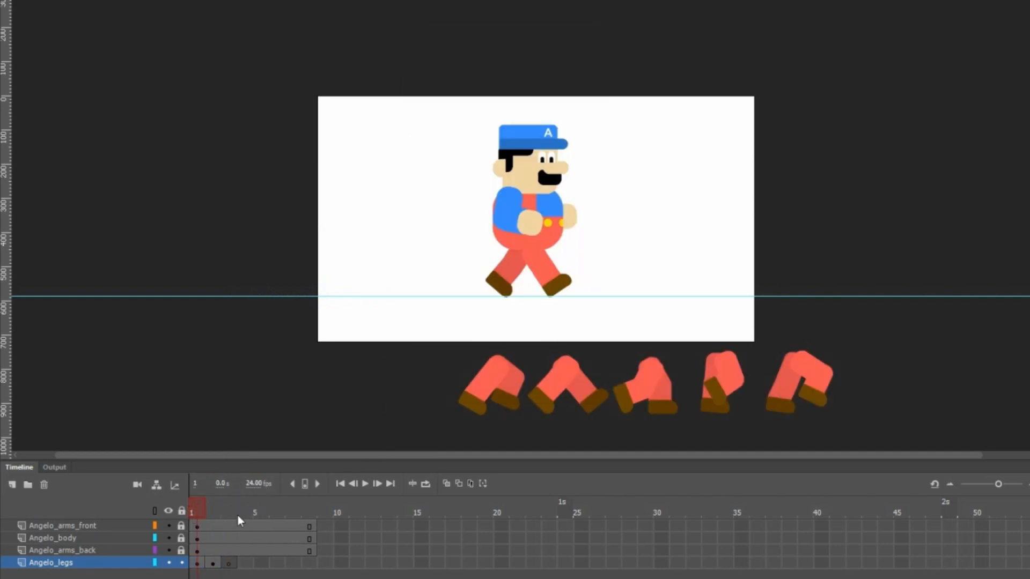
Paste the upright leg pose in place into frame 3 and fit it under the body, with its standing foot on the ground guide.
{"action": "left_click", "coordinate": [229, 512]}
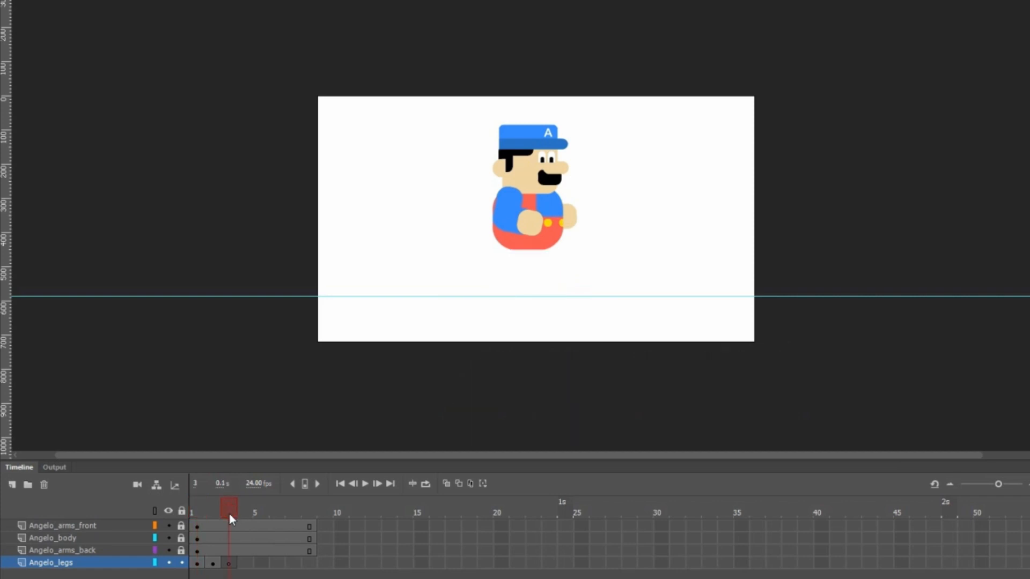
{"action": "right_click", "coordinate": [454, 328]}
{"action": "left_click", "coordinate": [496, 382]}
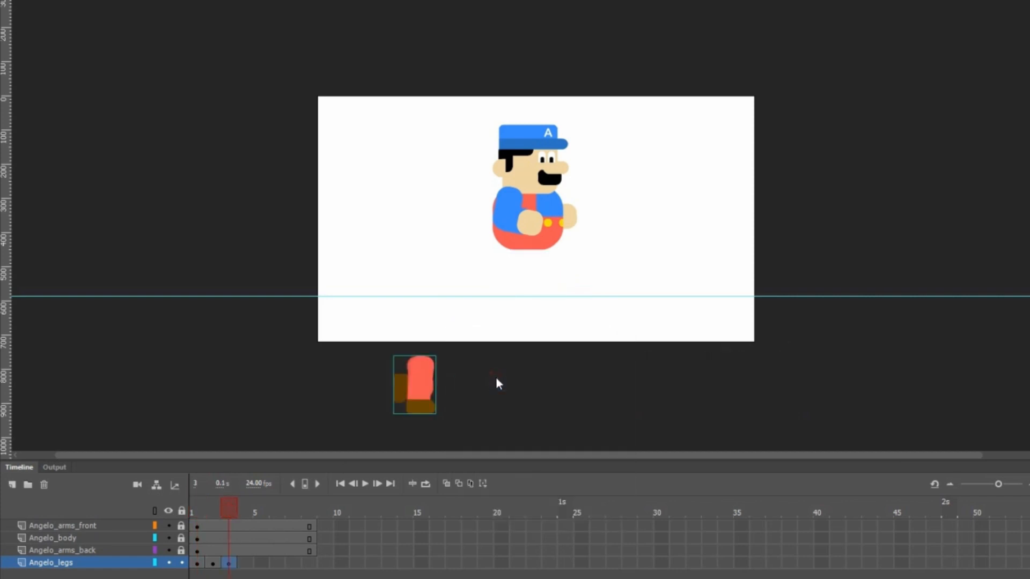
{"action": "left_click_drag", "start_coordinate": [427, 390], "coordinate": [535, 280]}
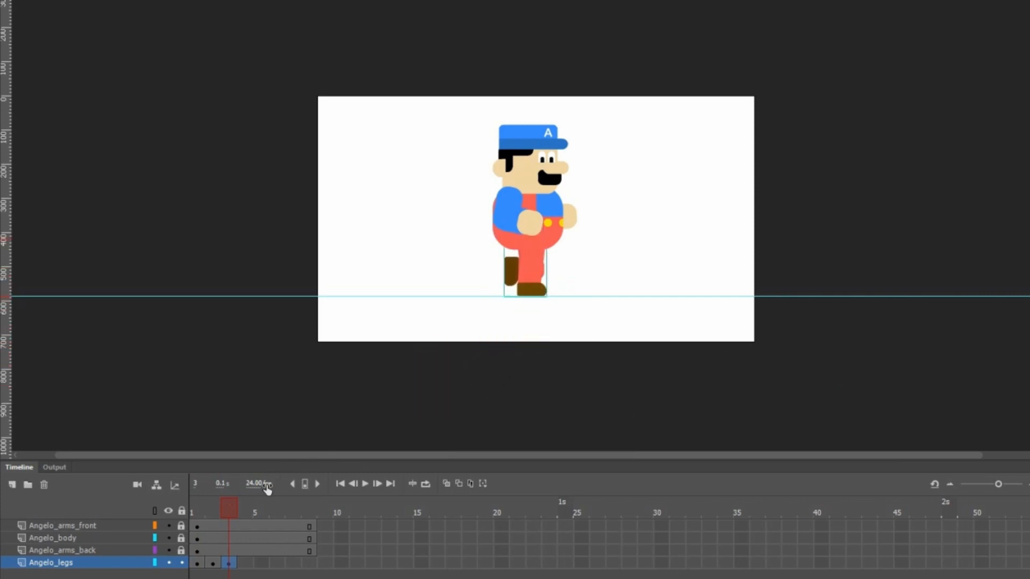
{"action": "mouse_move", "coordinate": [228, 504]}
{"action": "left_mouse_down"}
{"action": "mouse_move", "coordinate": [192, 506]}
{"action": "mouse_move", "coordinate": [225, 504]}
{"action": "mouse_move", "coordinate": [188, 496]}
{"action": "mouse_move", "coordinate": [227, 494]}
{"action": "left_mouse_up"}
Insert a blank keyframe at frame 4 of Angelo_legs and cut the leftmost remaining spare leg pose from frame 1.
{"action": "right_click", "coordinate": [246, 564]}
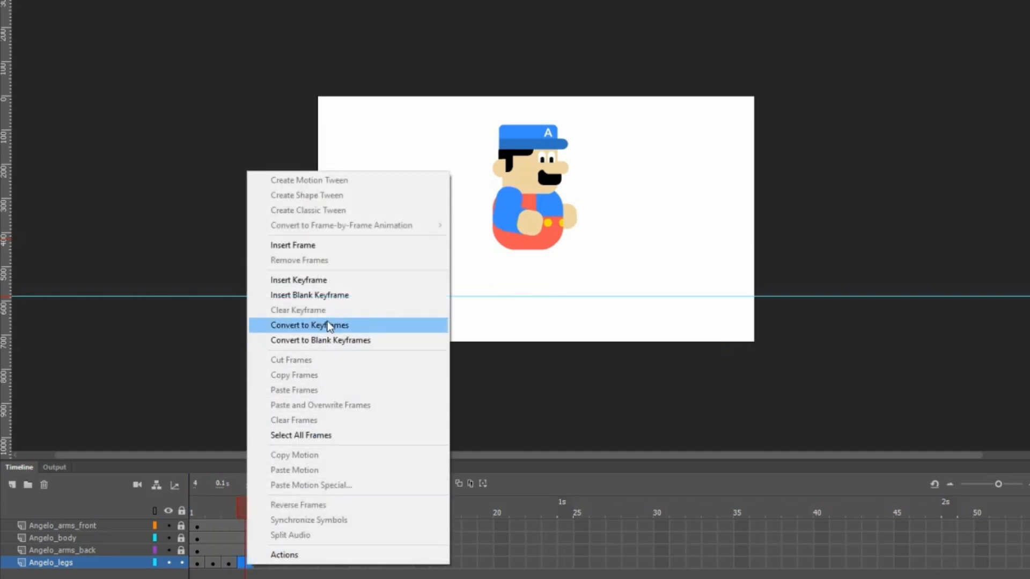
{"action": "left_click", "coordinate": [330, 296]}
{"action": "left_click", "coordinate": [197, 562]}
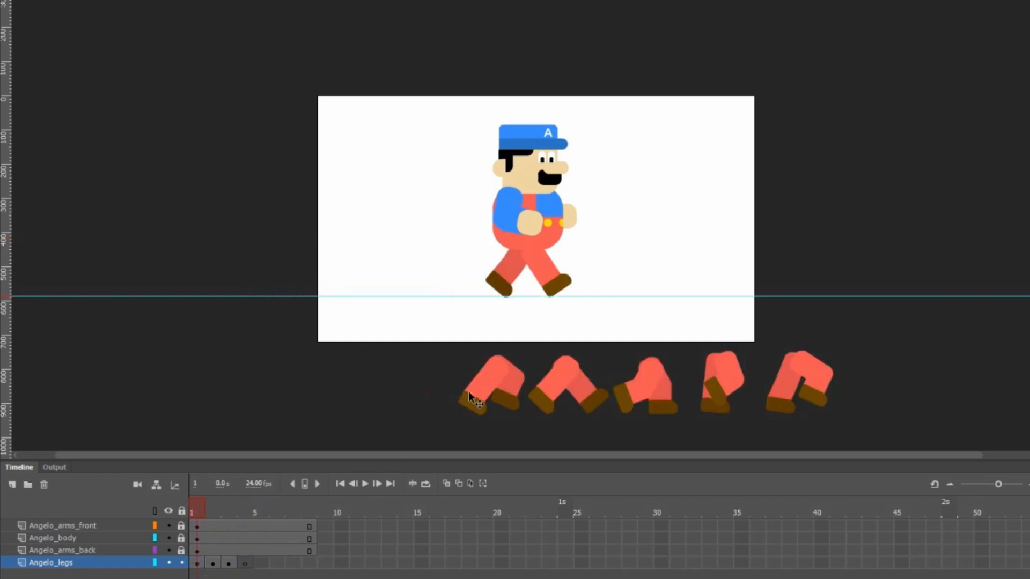
{"action": "left_click", "coordinate": [486, 396]}
{"action": "right_click", "coordinate": [486, 396]}
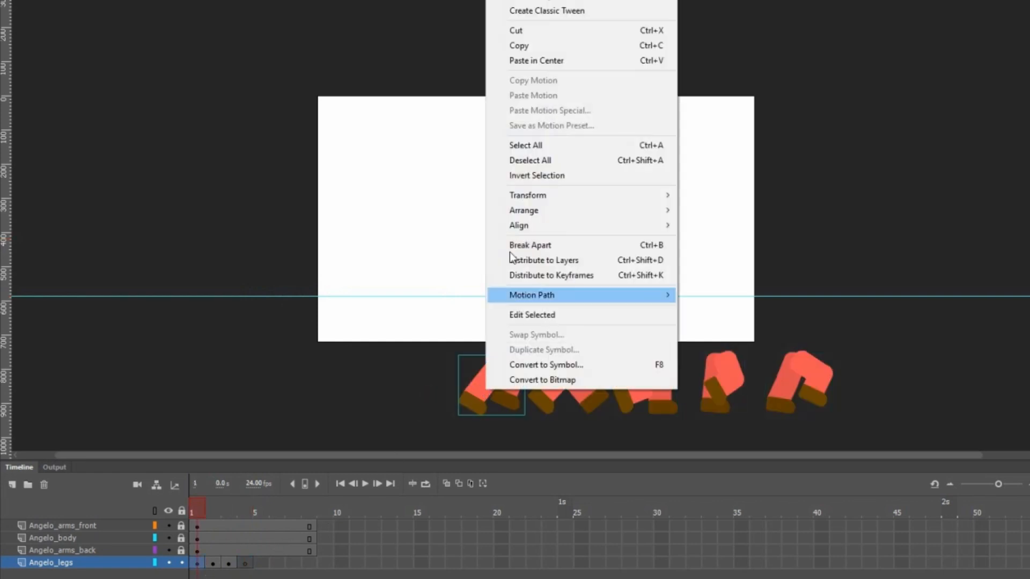
{"action": "left_click", "coordinate": [516, 31]}
Paste the cut leg pose in place into frame 4 of Angelo_legs and move it up under the character's body.
{"action": "left_click", "coordinate": [248, 564]}
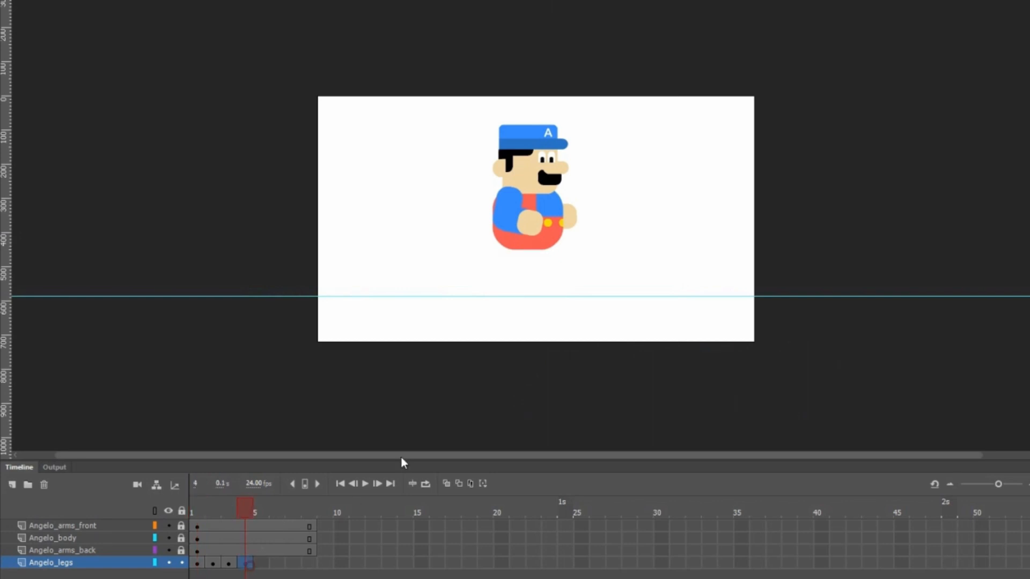
{"action": "right_click", "coordinate": [507, 319]}
{"action": "left_click", "coordinate": [542, 369]}
{"action": "left_click_drag", "start_coordinate": [509, 374], "coordinate": [535, 263]}
{"action": "left_click_drag", "start_coordinate": [247, 507], "coordinate": [213, 507]}
Cut the spare wide-stride leg pose from frame 1 and insert a blank keyframe at frame 5 of Angelo_legs.
{"action": "left_click", "coordinate": [199, 560]}
{"action": "right_click", "coordinate": [561, 381]}
{"action": "left_click", "coordinate": [601, 24]}
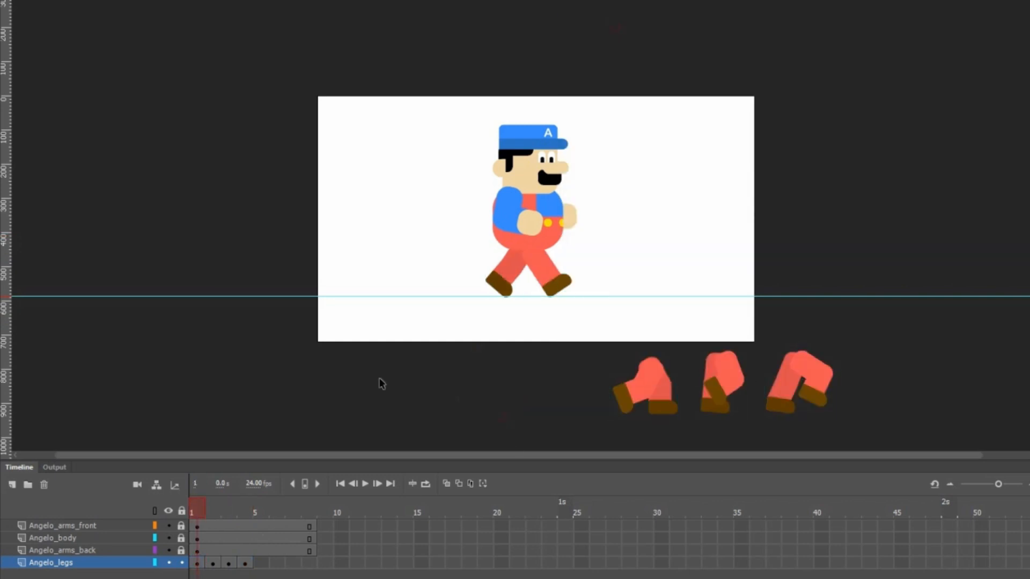
{"action": "right_click", "coordinate": [262, 563]}
{"action": "left_click", "coordinate": [325, 293]}
Paste the wide-stride legs in place into frame 5 and position them under the body with both feet on the ground guide.
{"action": "right_click", "coordinate": [498, 323]}
{"action": "left_click", "coordinate": [533, 373]}
{"action": "left_click_drag", "start_coordinate": [563, 370], "coordinate": [516, 250]}
{"action": "left_click", "coordinate": [263, 506]}
{"action": "mouse_move", "coordinate": [262, 506]}
{"action": "left_mouse_down"}
{"action": "mouse_move", "coordinate": [248, 510]}
{"action": "mouse_move", "coordinate": [260, 511]}
{"action": "left_mouse_up"}
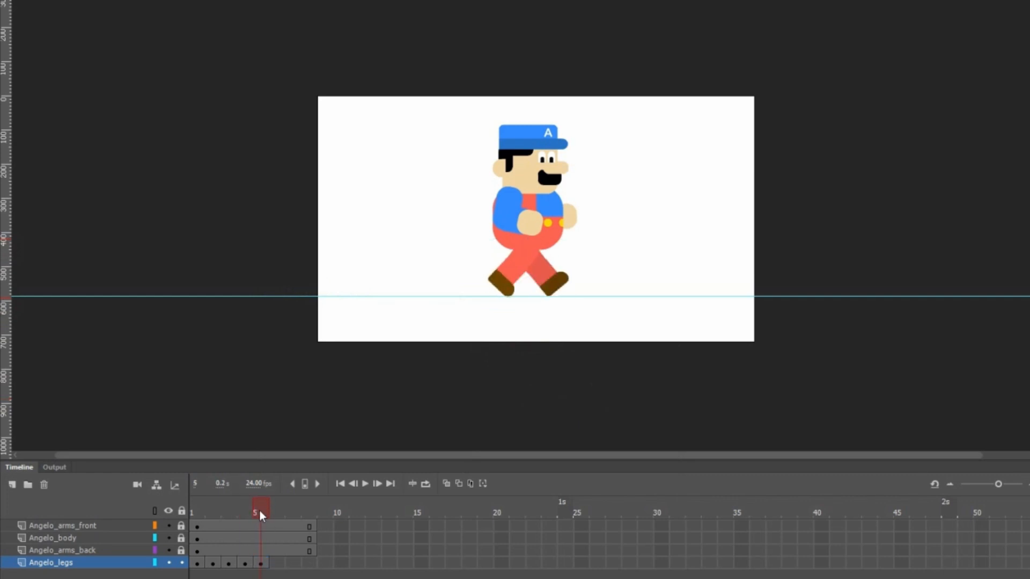
Cut the leftmost of the three remaining spare leg poses from frame 1 and insert a blank keyframe at frame 6 of Angelo_legs.
{"action": "left_click", "coordinate": [198, 563]}
{"action": "left_click", "coordinate": [644, 392]}
{"action": "right_click", "coordinate": [643, 397]}
{"action": "left_click", "coordinate": [671, 32]}
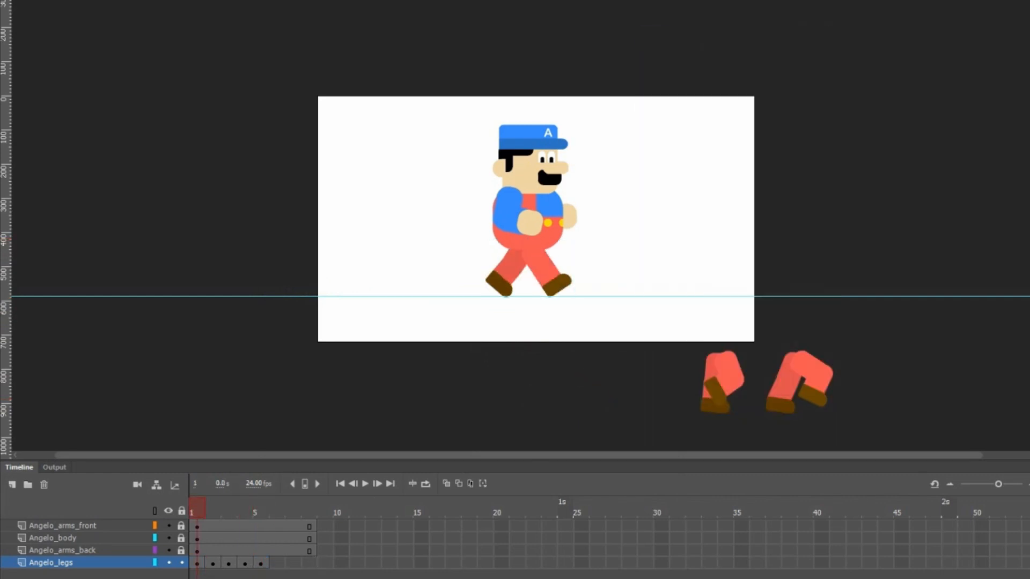
{"action": "right_click", "coordinate": [277, 563]}
{"action": "left_click", "coordinate": [368, 294]}
Paste the cut leg pose in place into frame 6 and position it under the body, with the flat foot on the ground guide.
{"action": "right_click", "coordinate": [528, 274]}
{"action": "left_click", "coordinate": [577, 326]}
{"action": "left_click_drag", "start_coordinate": [657, 379], "coordinate": [535, 262]}
{"action": "mouse_move", "coordinate": [275, 508]}
{"action": "left_mouse_down"}
{"action": "mouse_move", "coordinate": [265, 508]}
{"action": "mouse_move", "coordinate": [275, 507]}
{"action": "left_mouse_up"}
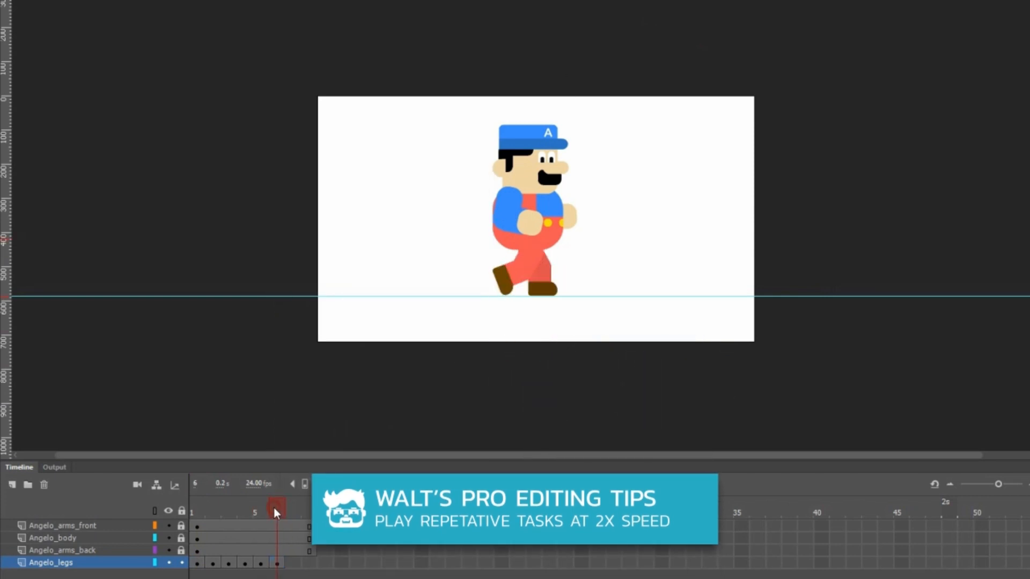
Cut the spare crossed-leg pose from frame 1 and insert a blank keyframe at frame 7 of the Angelo_legs layer.
{"action": "left_click", "coordinate": [197, 564]}
{"action": "left_click", "coordinate": [799, 381]}
{"action": "right_click", "coordinate": [799, 382]}
{"action": "left_click", "coordinate": [761, 12]}
{"action": "right_click", "coordinate": [293, 563]}
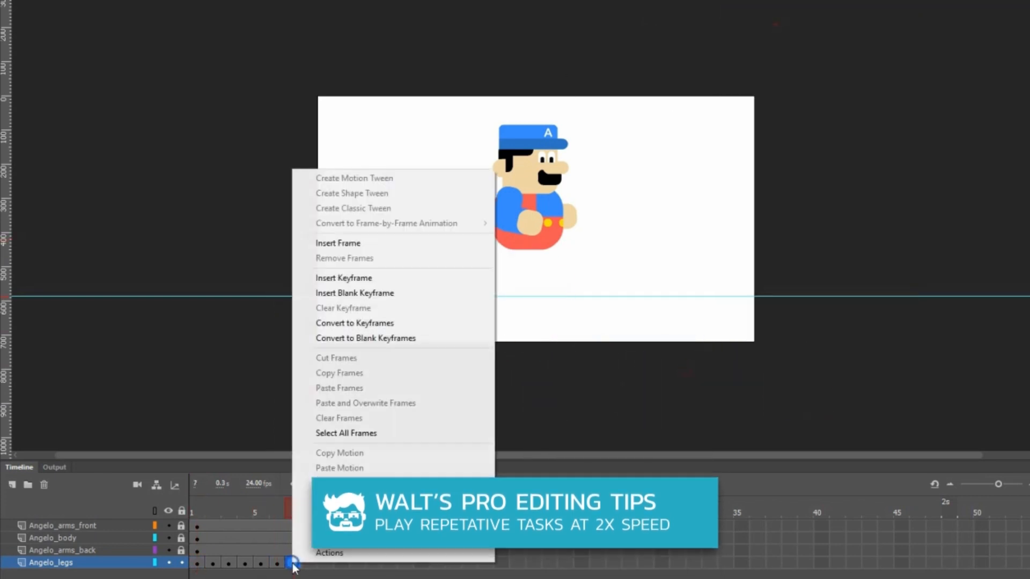
{"action": "left_click", "coordinate": [361, 294]}
Paste the crossed-leg pose in place into frame 7 and fit it under the body, with the standing foot on the ground guide.
{"action": "right_click", "coordinate": [486, 322]}
{"action": "left_click", "coordinate": [546, 378]}
{"action": "left_click_drag", "start_coordinate": [716, 357], "coordinate": [519, 251]}
{"action": "left_click_drag", "start_coordinate": [297, 507], "coordinate": [294, 504]}
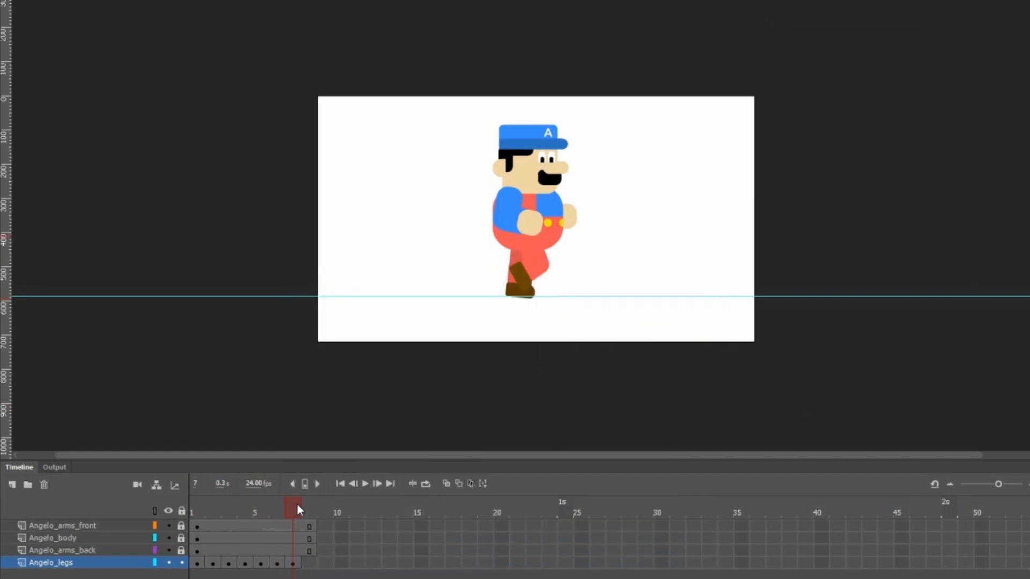
Cut the last spare leg pose, with the raised knee, from frame 1 and insert a blank keyframe at frame 8 of Angelo_legs.
{"action": "left_click", "coordinate": [208, 563]}
{"action": "right_click", "coordinate": [792, 392]}
{"action": "left_click", "coordinate": [820, 18]}
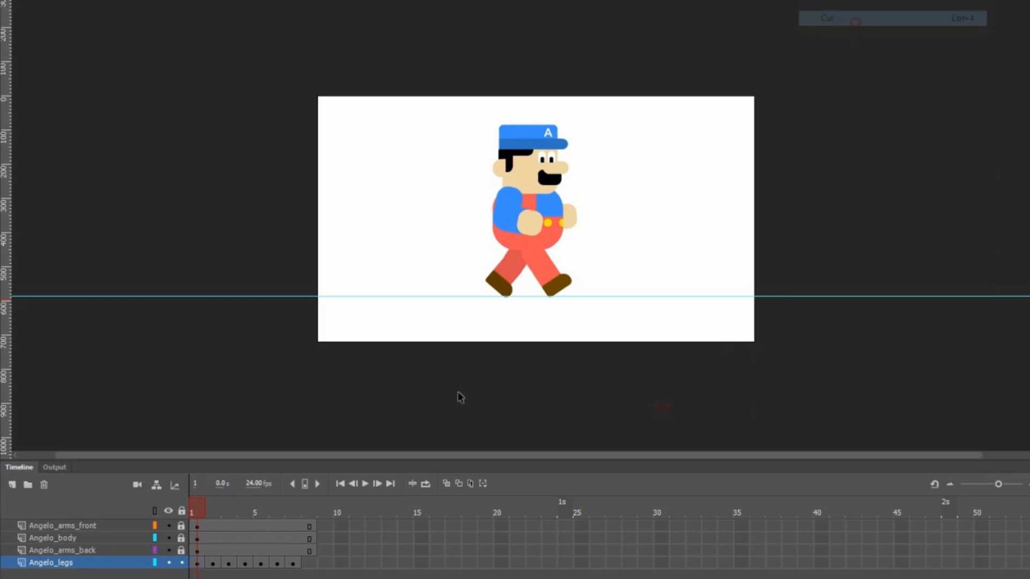
{"action": "right_click", "coordinate": [308, 563]}
{"action": "left_click", "coordinate": [375, 298]}
Paste the raised-knee leg pose in place into frame 8, position it under the body on the ground guide, and scrub through the leg frames.
{"action": "right_click", "coordinate": [515, 271]}
{"action": "left_click", "coordinate": [552, 324]}
{"action": "left_click_drag", "start_coordinate": [786, 394], "coordinate": [514, 282]}
{"action": "left_click_drag", "start_coordinate": [307, 501], "coordinate": [227, 513]}
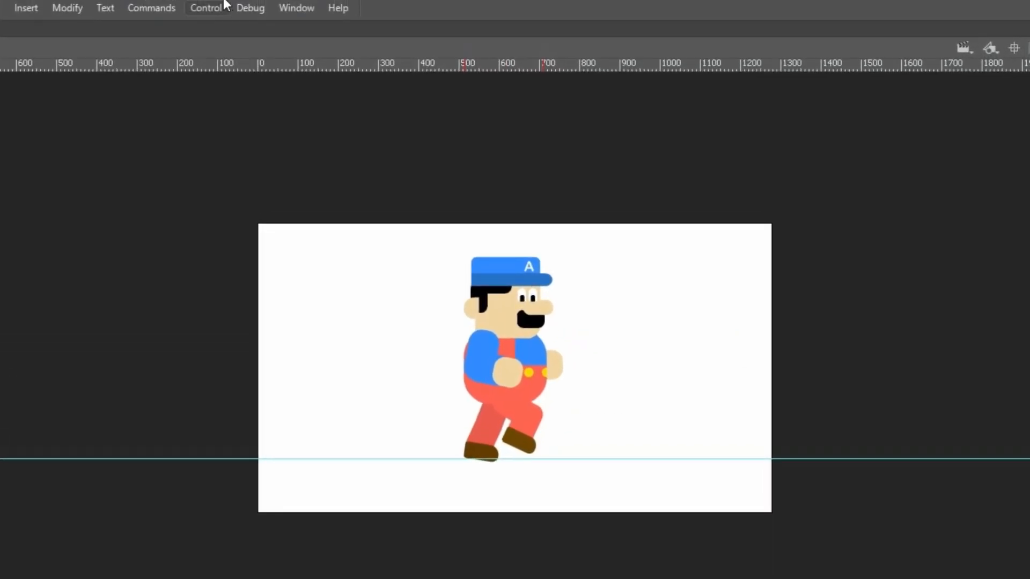
Test the movie to preview the walk cycle, and close the preview window.
{"action": "left_click", "coordinate": [225, 4]}
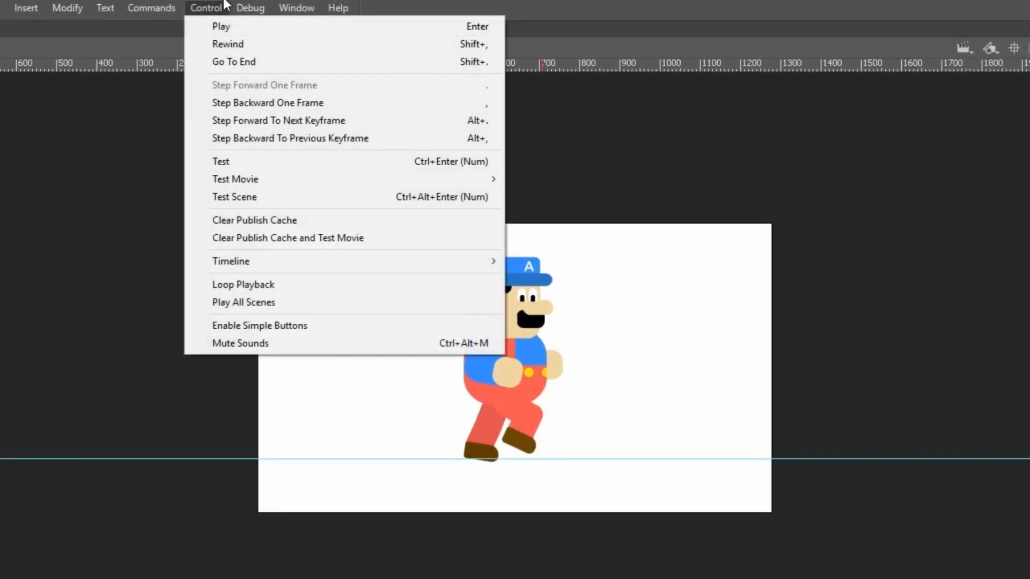
{"action": "left_click", "coordinate": [234, 162]}
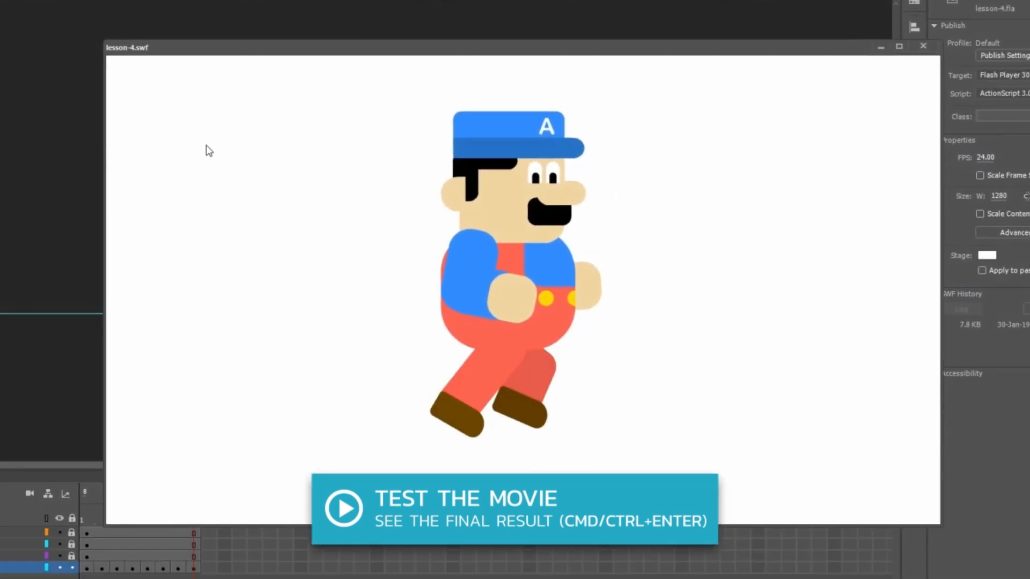
{"action": "left_click", "coordinate": [928, 48]}
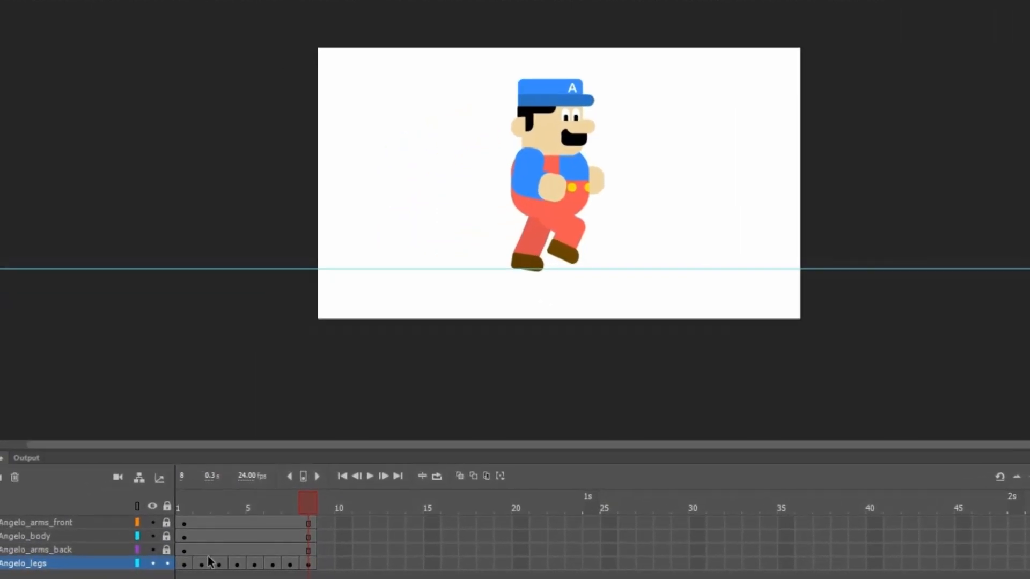
Try holding the first leg pose longer by inserting a frame after frame 1 of Angelo_legs, and remove the added frame.
{"action": "left_click", "coordinate": [229, 563]}
{"action": "right_click", "coordinate": [230, 563]}
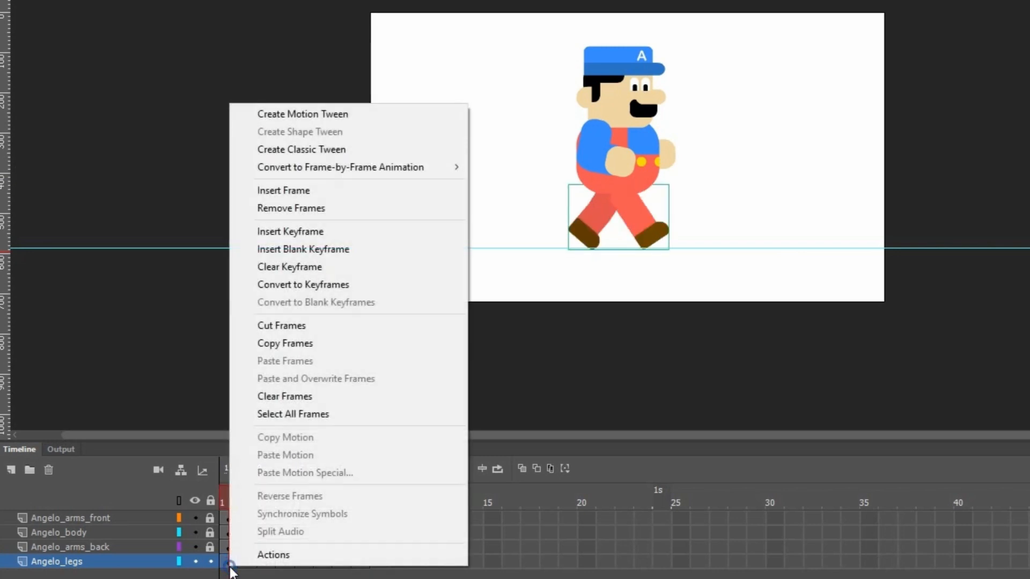
{"action": "left_click", "coordinate": [314, 192]}
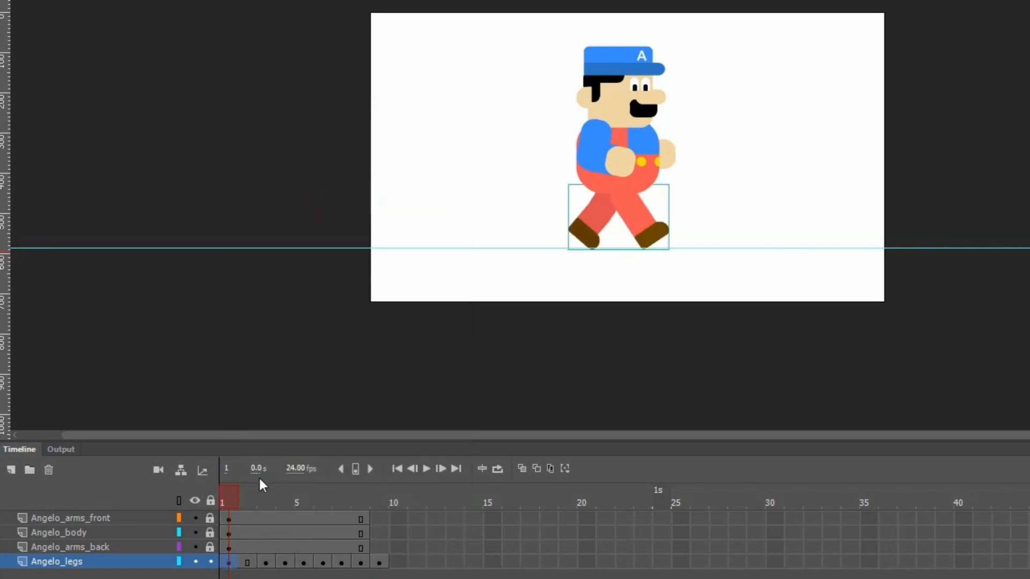
{"action": "mouse_move", "coordinate": [231, 499]}
{"action": "left_mouse_down"}
{"action": "mouse_move", "coordinate": [276, 489]}
{"action": "mouse_move", "coordinate": [224, 501]}
{"action": "left_mouse_up"}
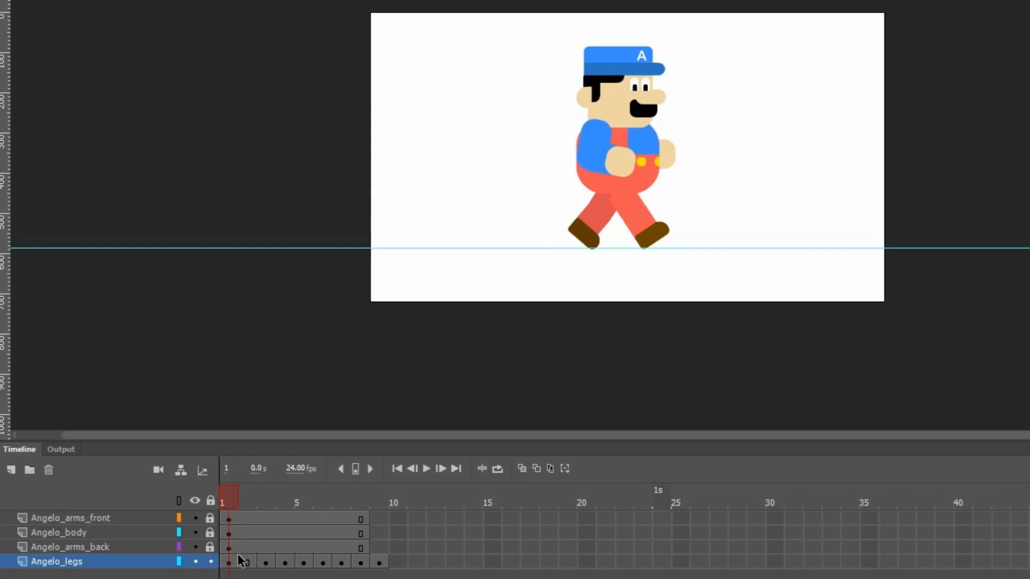
{"action": "key", "text": "shift+F5"}
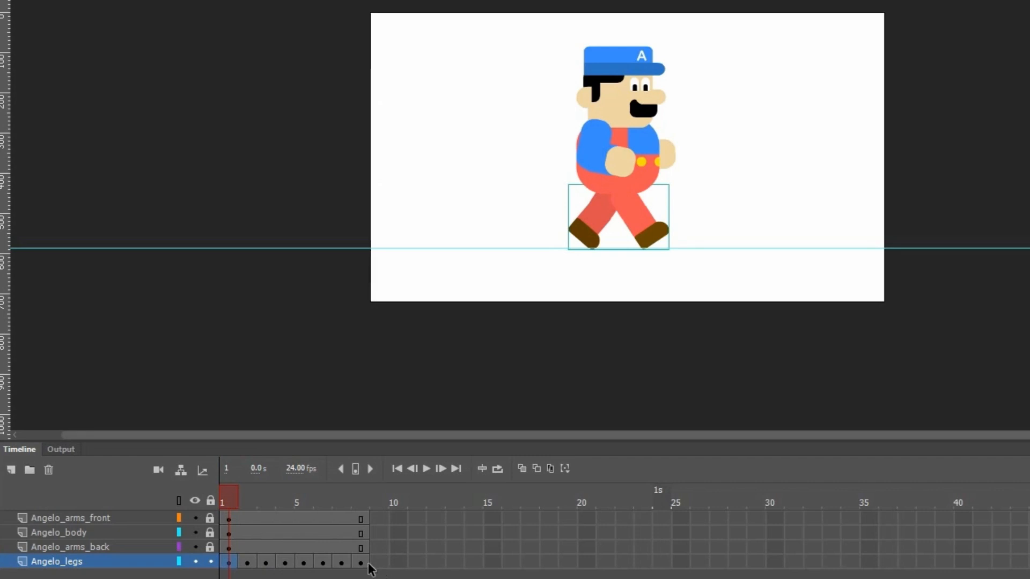
Select all eight Angelo_legs keyframes and stretch the span to frame 16 so each leg pose holds for two frames.
{"action": "left_click", "coordinate": [377, 519]}
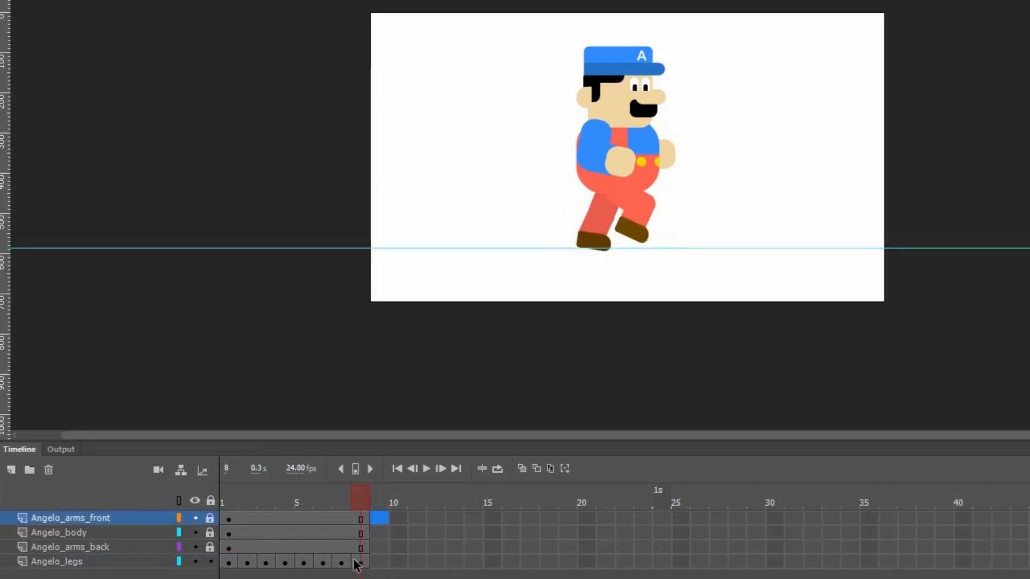
{"action": "left_click_drag", "start_coordinate": [358, 564], "coordinate": [230, 564]}
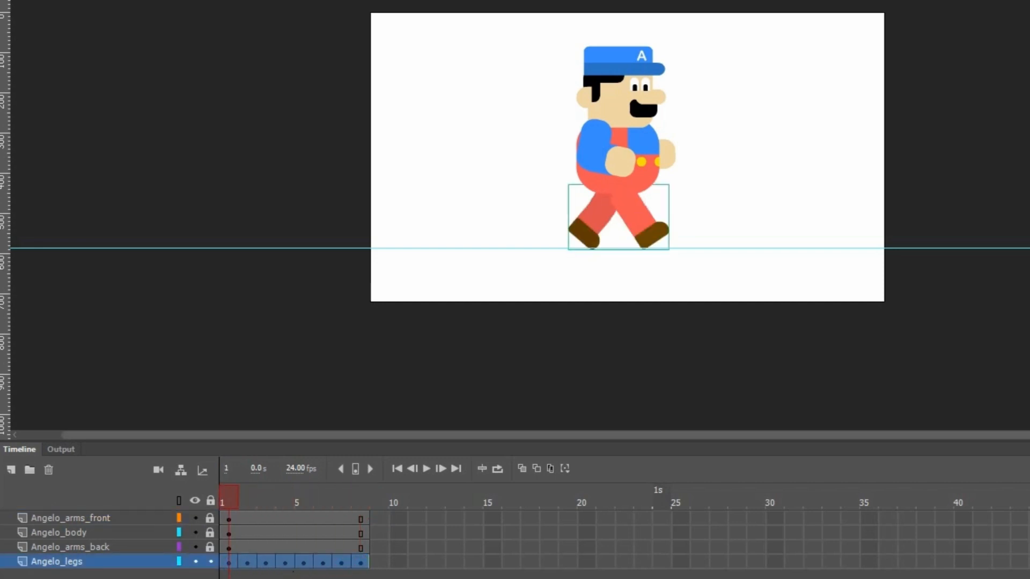
{"action": "left_click_drag", "start_coordinate": [368, 562], "coordinate": [512, 558]}
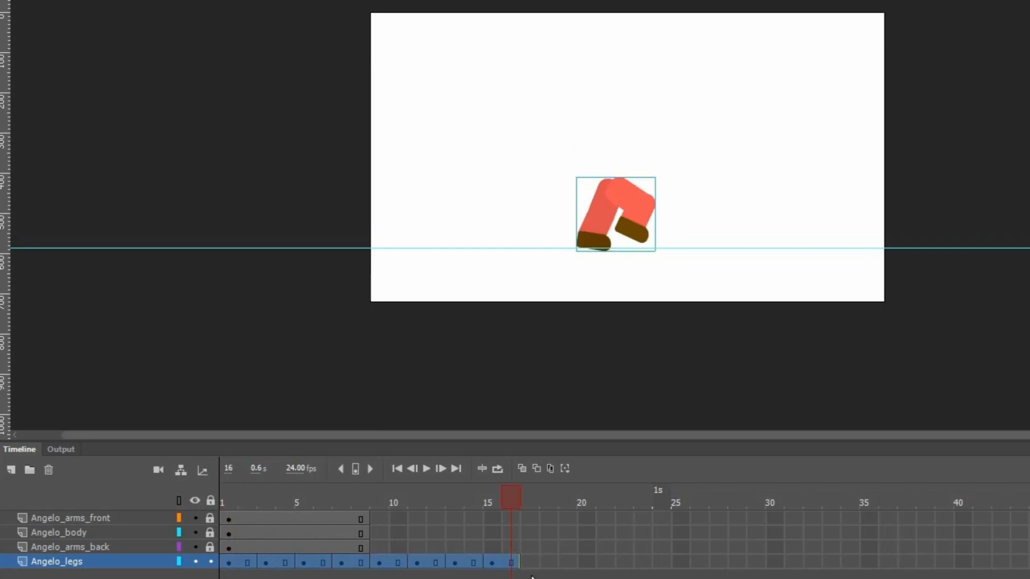
Extend the Angelo_arms_front, Angelo_body and Angelo_arms_back layers to frame 16 by inserting frames.
{"action": "left_click", "coordinate": [514, 518]}
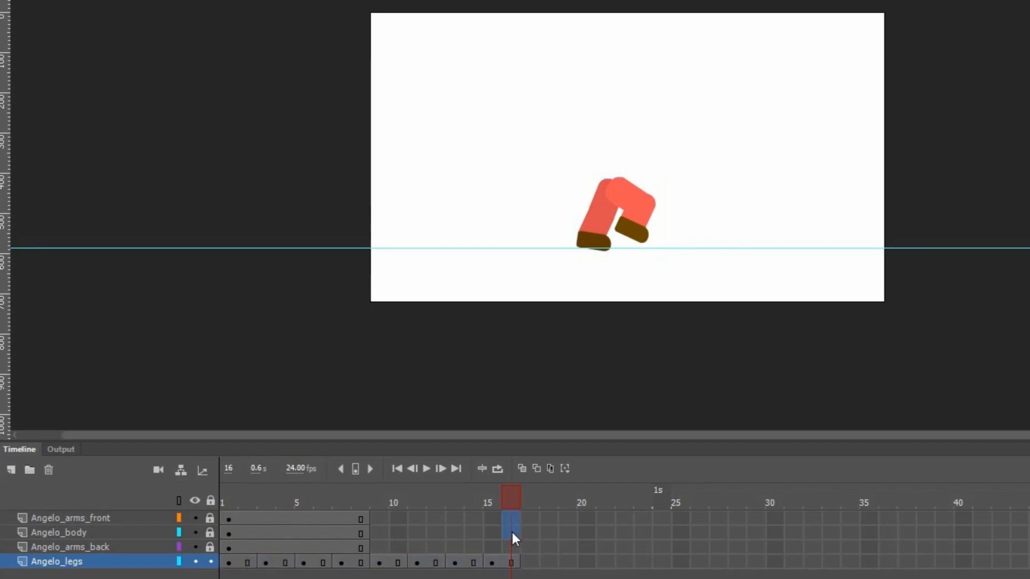
{"action": "left_click_drag", "start_coordinate": [510, 545], "coordinate": [508, 543]}
{"action": "right_click", "coordinate": [511, 524]}
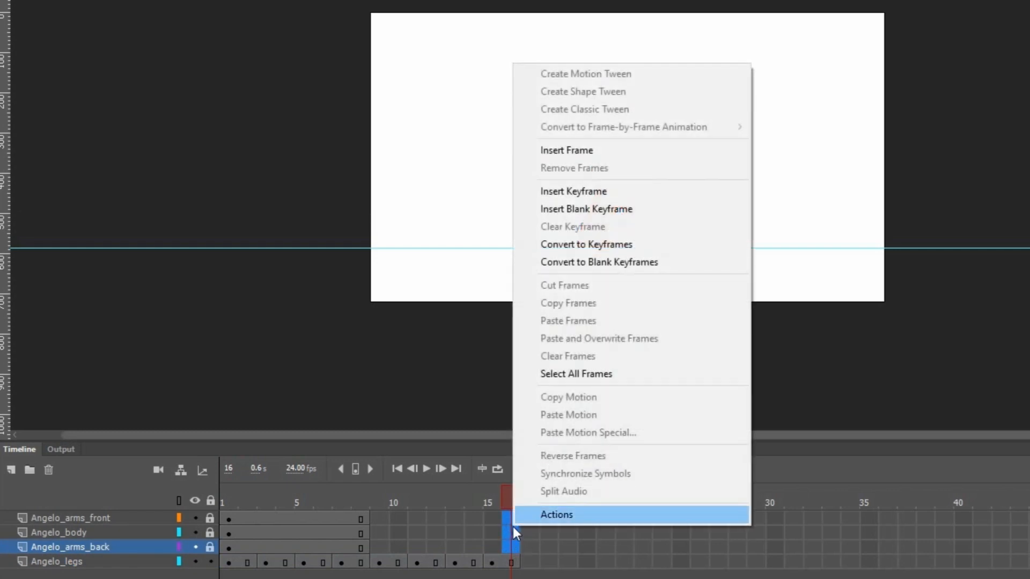
{"action": "left_click", "coordinate": [579, 152]}
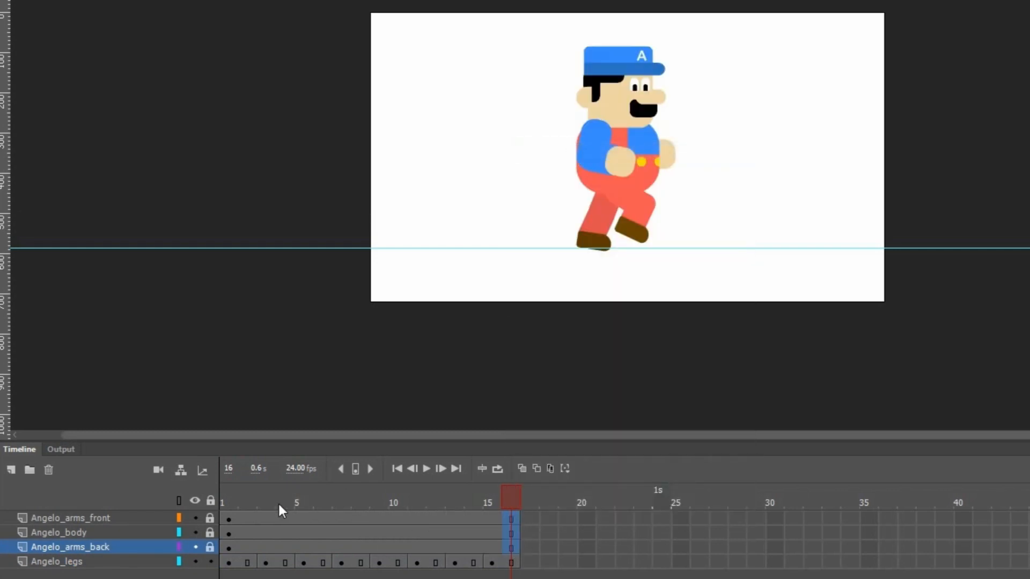
Scrub from frame 1 to frame 16 and play the timeline to check the slower walk timing.
{"action": "left_click_drag", "start_coordinate": [226, 504], "coordinate": [506, 489]}
{"action": "left_click", "coordinate": [430, 467]}
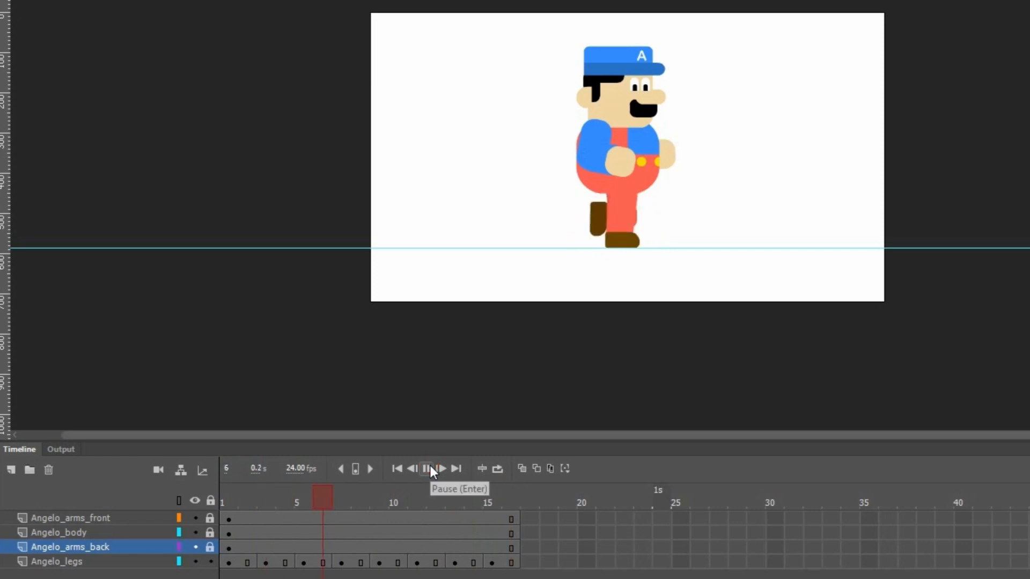
{"action": "left_click", "coordinate": [430, 467]}
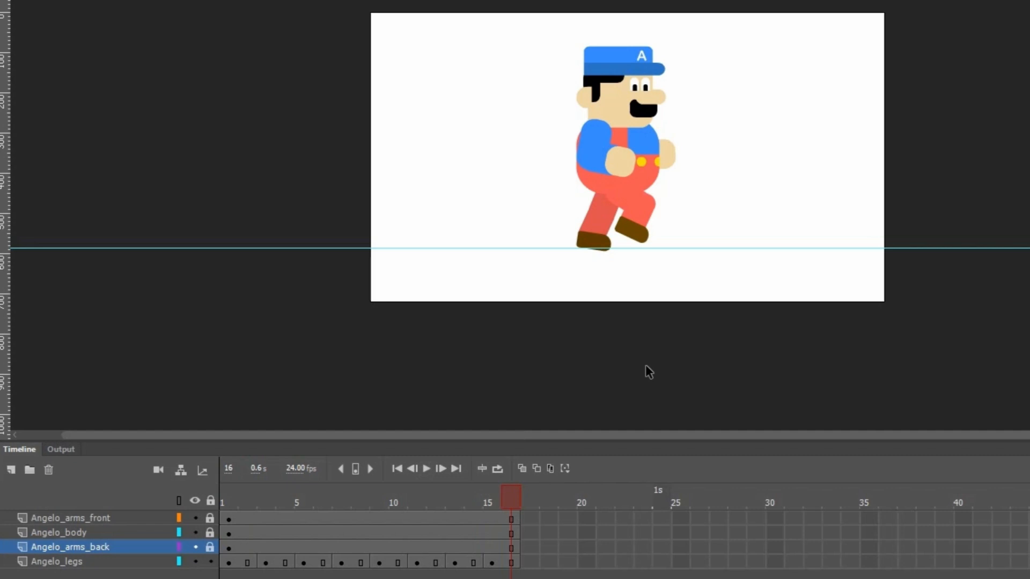
Insert a keyframe at frame 3 of Angelo_arms_front and unlock the layer.
{"action": "key", "text": "ctrl+equal"}
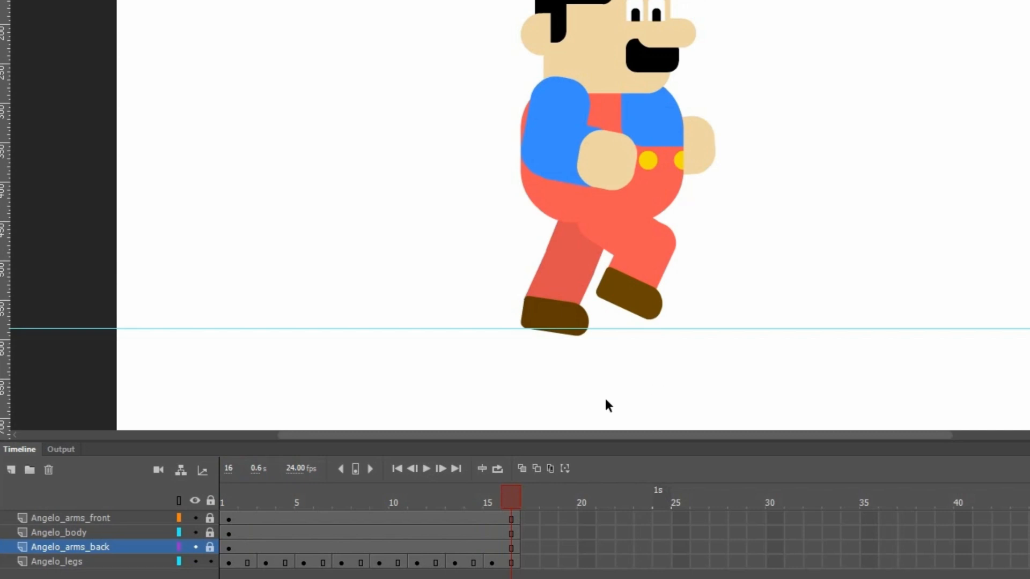
{"action": "right_click", "coordinate": [269, 519]}
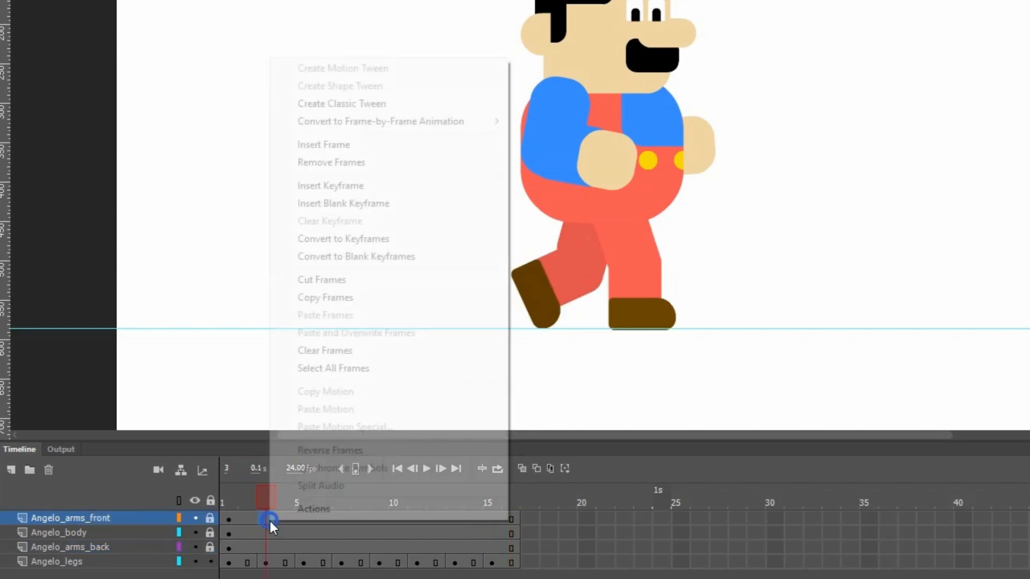
{"action": "left_click", "coordinate": [357, 187]}
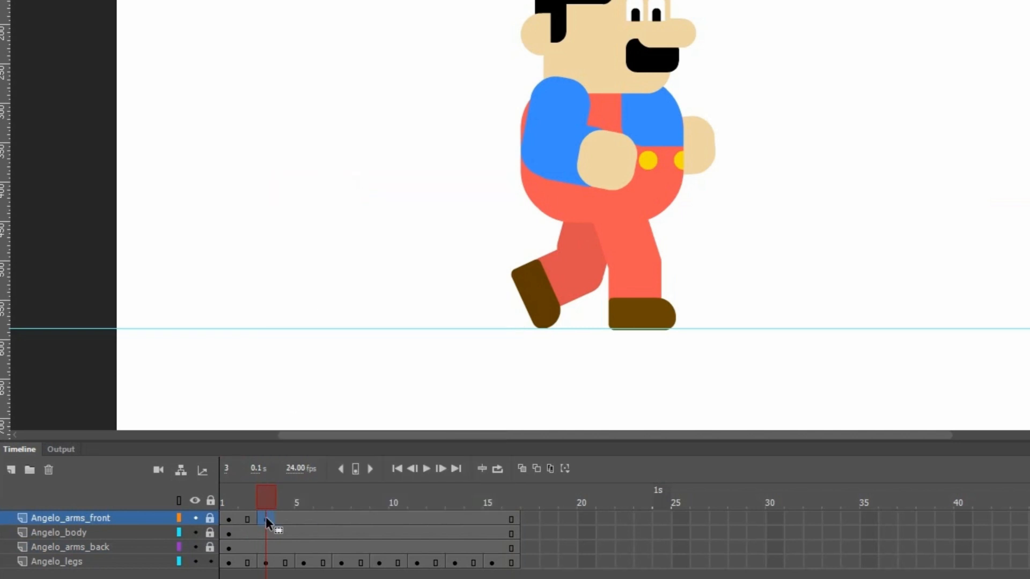
{"action": "left_click", "coordinate": [209, 518]}
With Free Transform, move the front arm's pivot to the shoulder and rotate the arm backward at frame 3.
{"action": "left_click", "coordinate": [575, 171]}
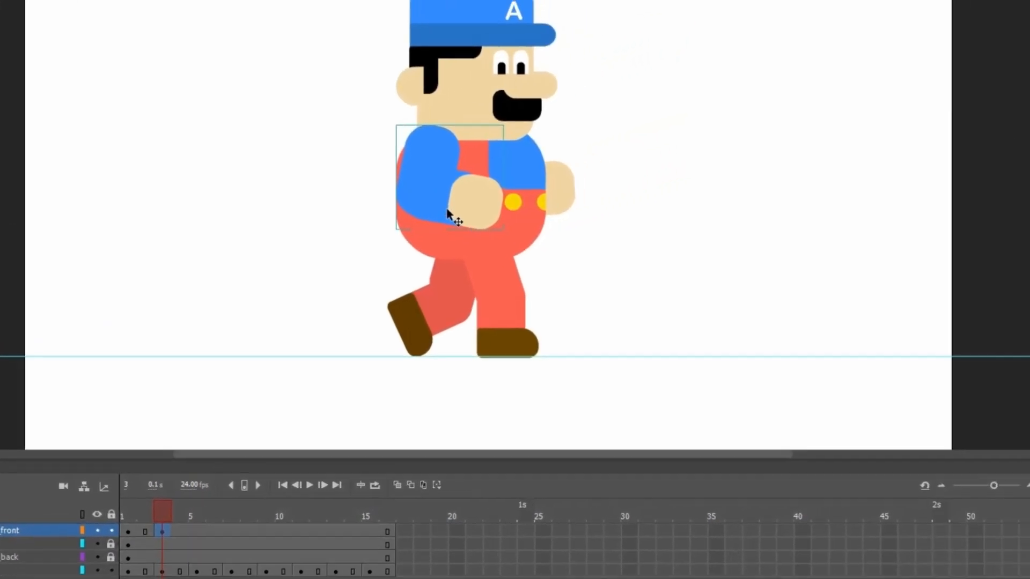
{"action": "left_click", "coordinate": [1017, 48]}
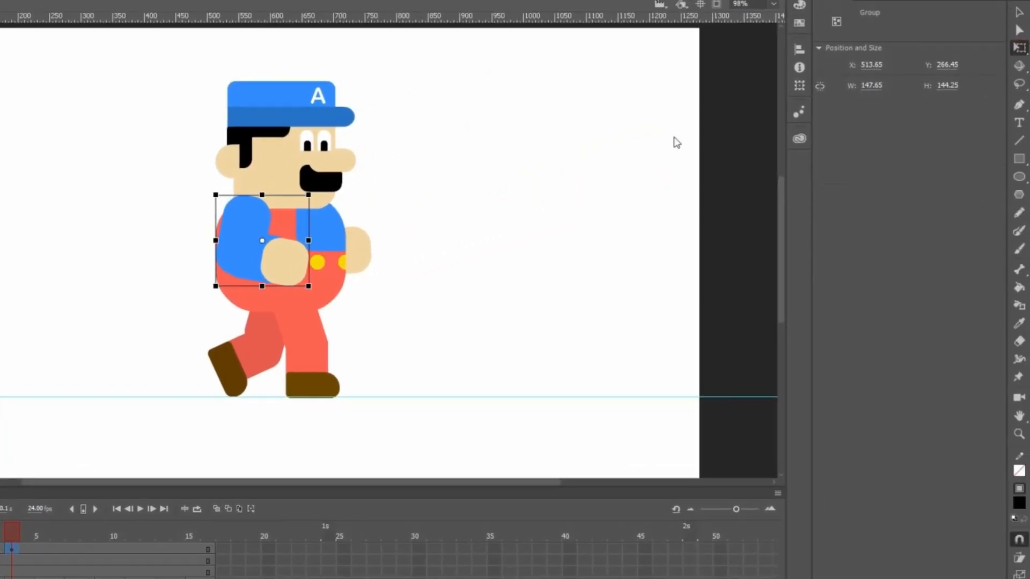
{"action": "left_click_drag", "start_coordinate": [262, 241], "coordinate": [245, 217]}
{"action": "left_click_drag", "start_coordinate": [311, 288], "coordinate": [247, 305]}
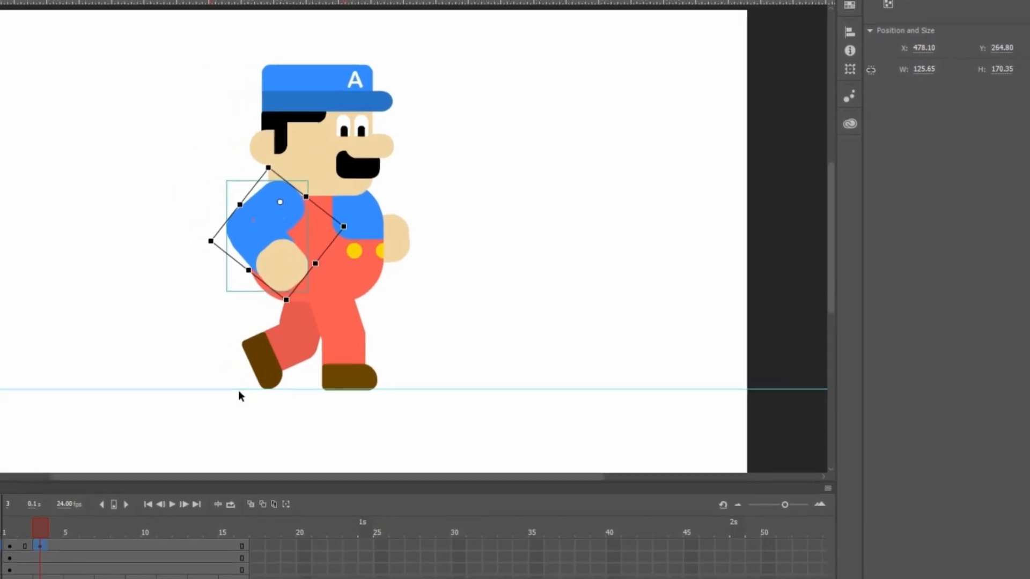
Copy the front arm's frame 1 and paste it into frame 9 of Angelo_arms_front.
{"action": "left_click", "coordinate": [131, 545]}
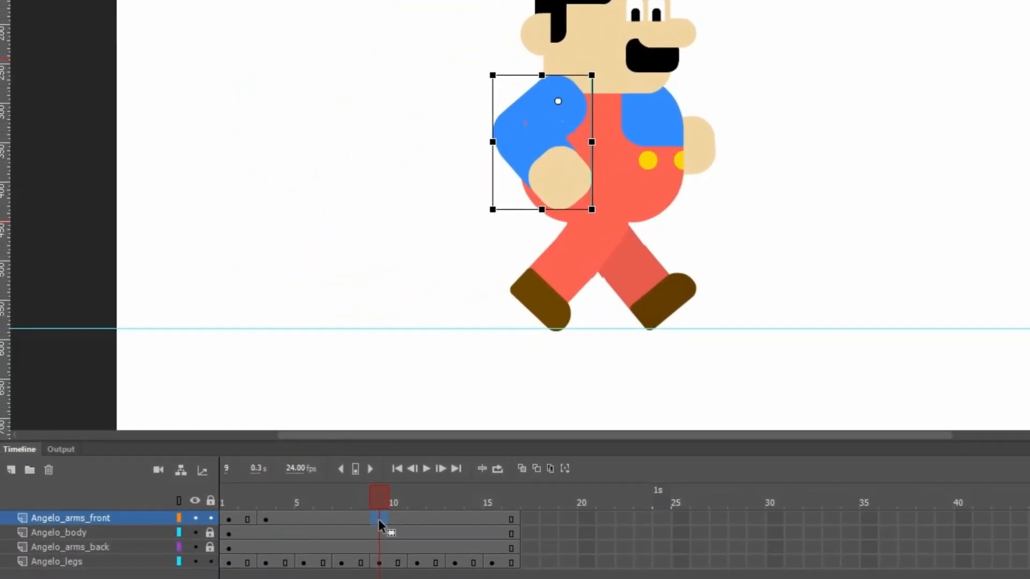
{"action": "left_click", "coordinate": [226, 515]}
{"action": "right_click", "coordinate": [228, 517]}
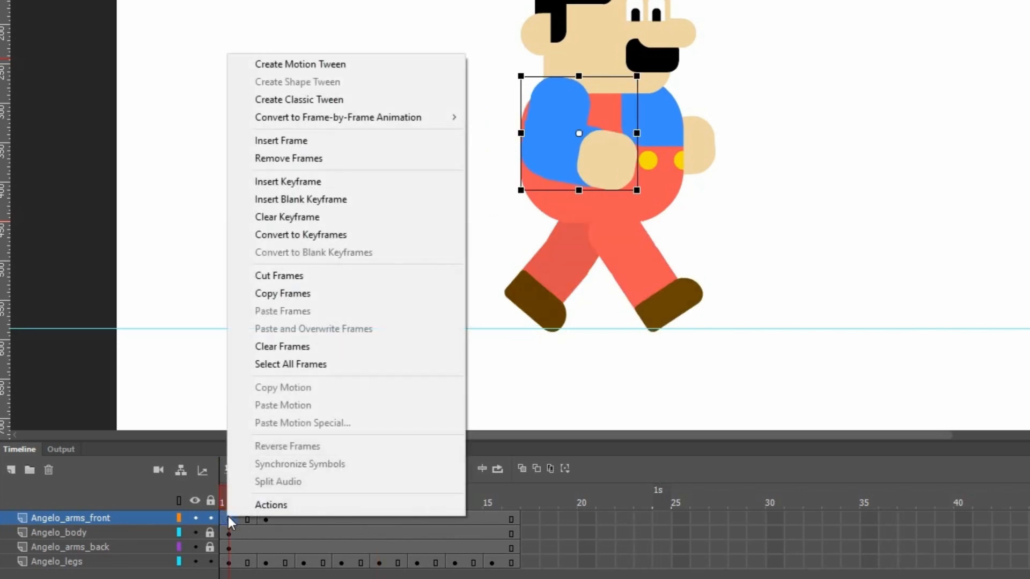
{"action": "left_click", "coordinate": [331, 293]}
{"action": "left_click", "coordinate": [377, 518]}
{"action": "right_click", "coordinate": [377, 517]}
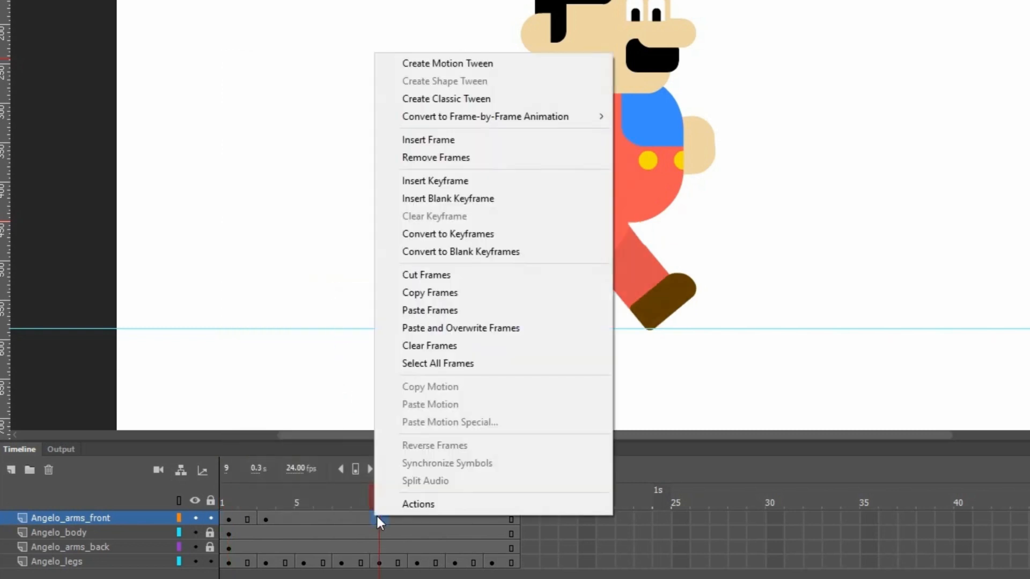
{"action": "left_click", "coordinate": [437, 310]}
Insert a keyframe at frame 11 of Angelo_arms_front and rotate the arm forward and up around the shoulder.
{"action": "mouse_move", "coordinate": [374, 487]}
{"action": "left_mouse_down"}
{"action": "mouse_move", "coordinate": [224, 497]}
{"action": "mouse_move", "coordinate": [384, 485]}
{"action": "left_mouse_up"}
{"action": "left_click", "coordinate": [417, 513]}
{"action": "right_click", "coordinate": [416, 513]}
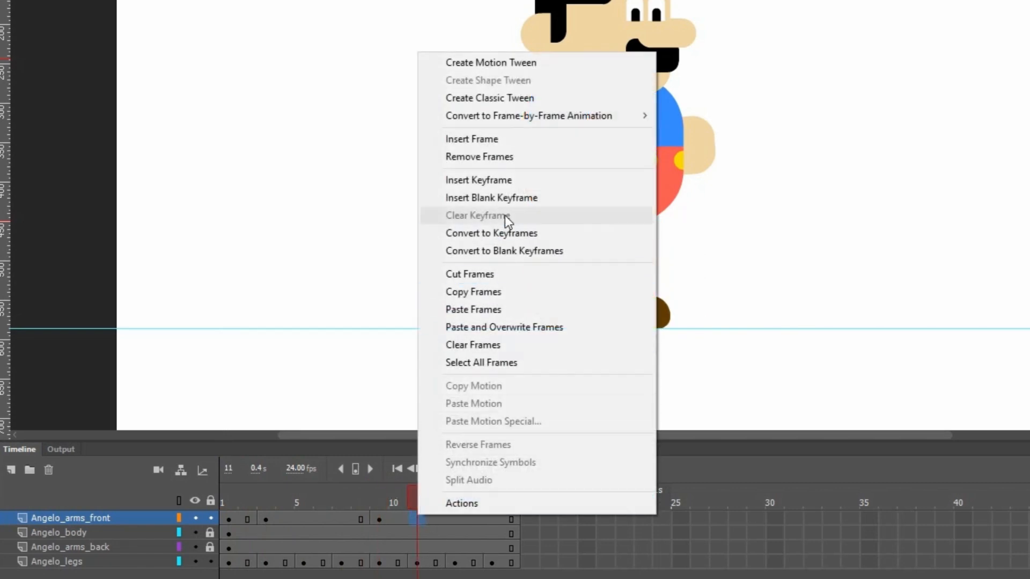
{"action": "left_click", "coordinate": [509, 180]}
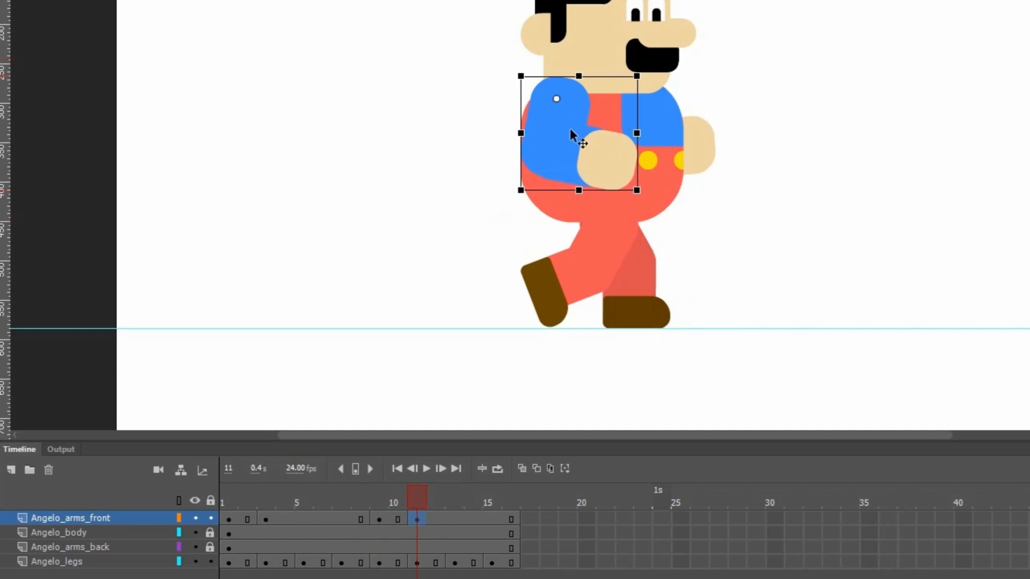
{"action": "left_click_drag", "start_coordinate": [646, 212], "coordinate": [697, 128]}
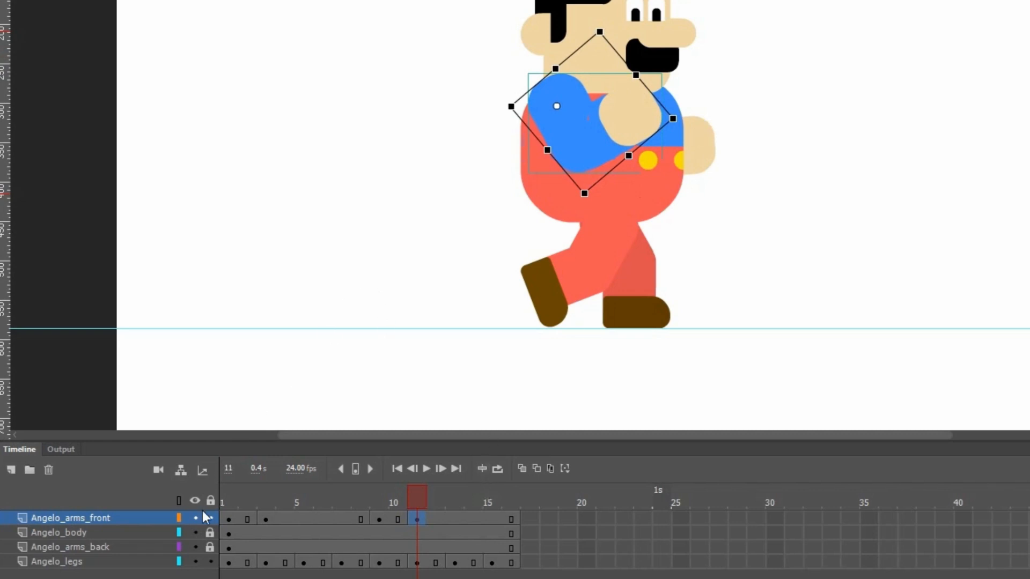
Hide the Angelo_body and Angelo_arms_front layers and unlock Angelo_arms_back.
{"action": "left_click", "coordinate": [196, 532]}
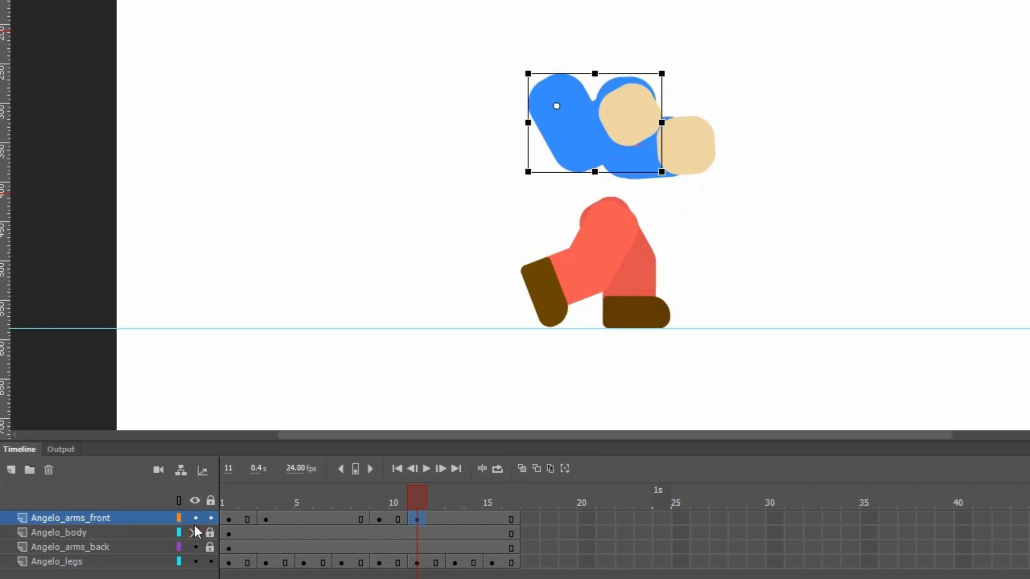
{"action": "left_click", "coordinate": [195, 518]}
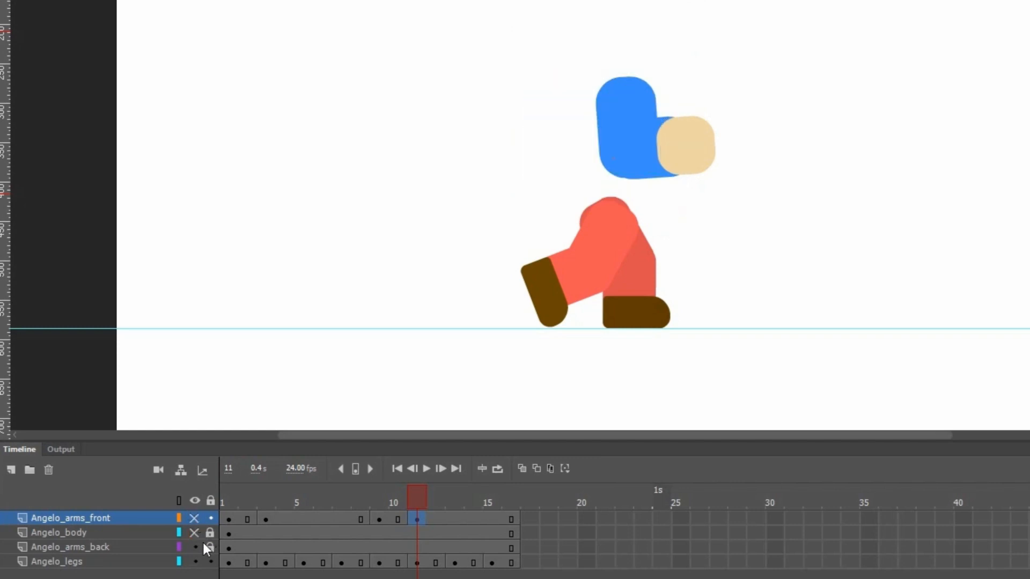
{"action": "left_click", "coordinate": [212, 547]}
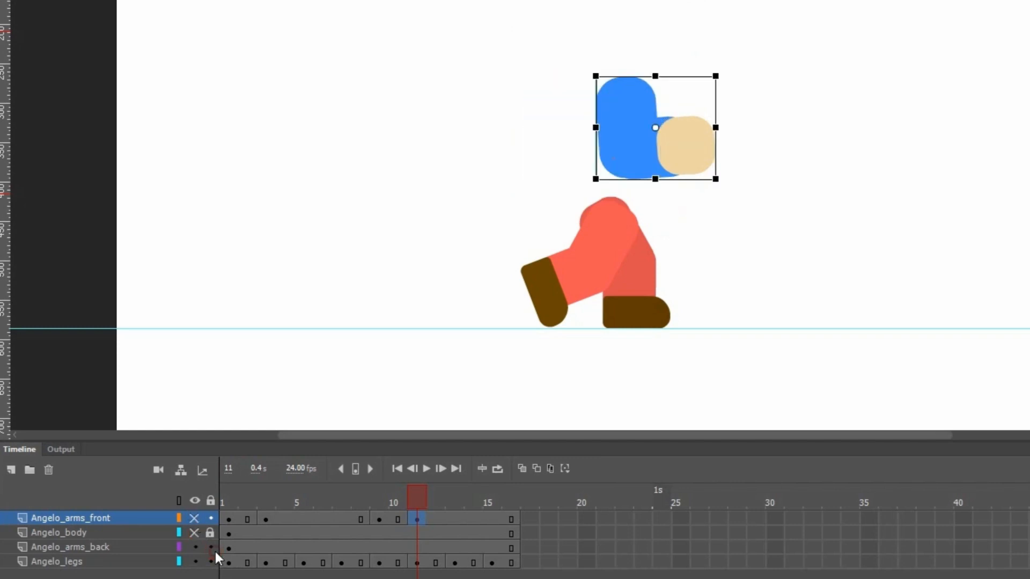
Insert a keyframe at frame 3 of Angelo_arms_back.
{"action": "left_click", "coordinate": [228, 547]}
{"action": "left_click", "coordinate": [261, 547]}
{"action": "right_click", "coordinate": [261, 547]}
{"action": "left_click", "coordinate": [355, 214]}
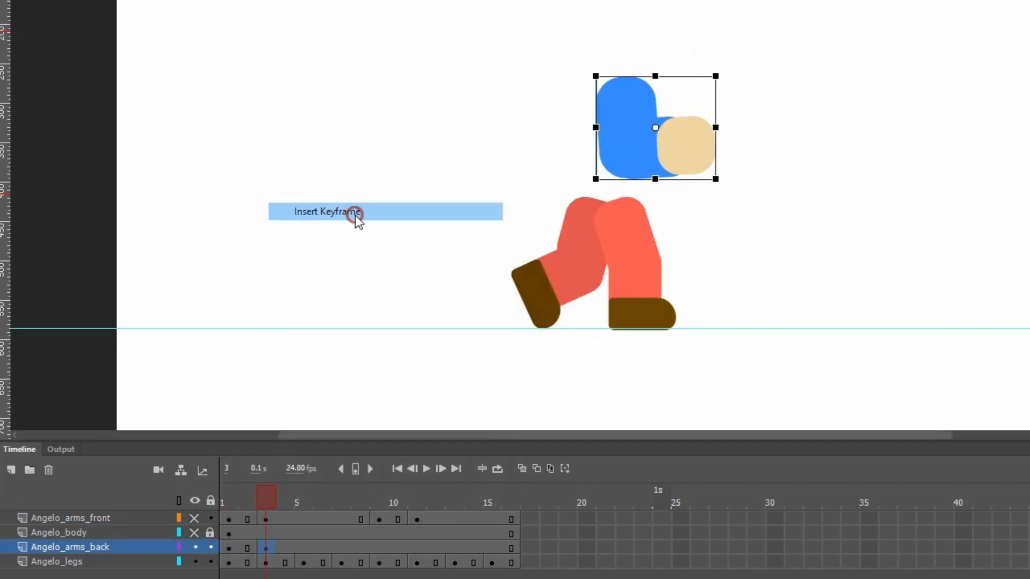
Move the back arm's pivot to the shoulder and rotate the arm forward and up at frame 3.
{"action": "left_click_drag", "start_coordinate": [728, 186], "coordinate": [769, 113]}
{"action": "key", "text": "ctrl+z"}
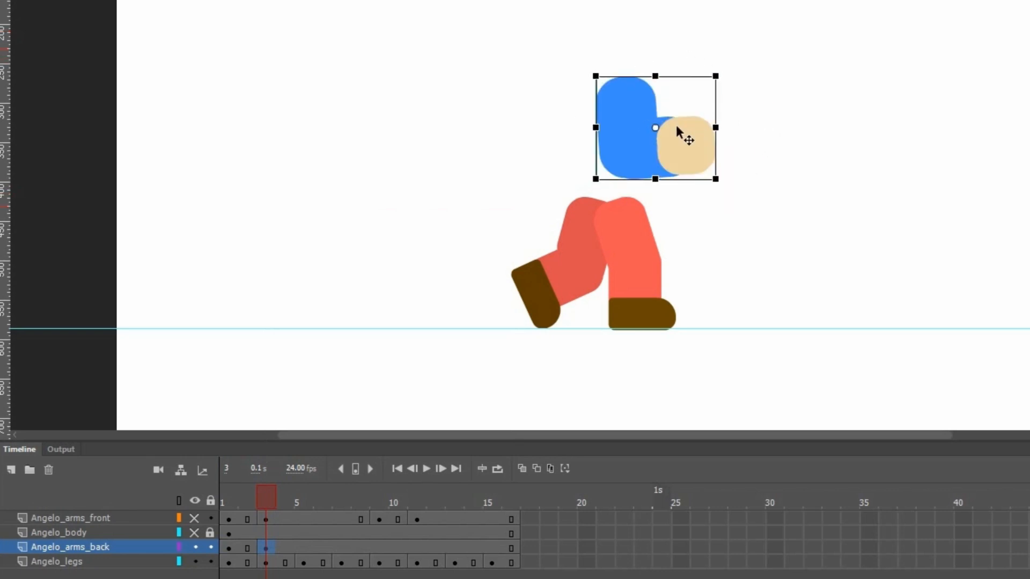
{"action": "left_click_drag", "start_coordinate": [655, 127], "coordinate": [626, 102]}
{"action": "left_click_drag", "start_coordinate": [721, 184], "coordinate": [767, 106]}
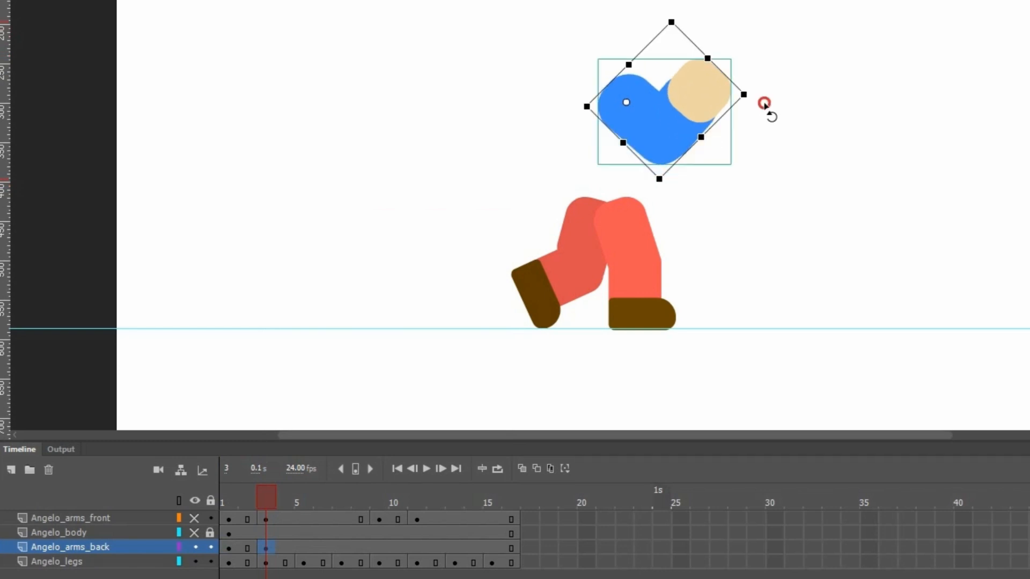
Copy the back arm's frame 1 and paste it into frame 9 of Angelo_arms_back.
{"action": "right_click", "coordinate": [228, 547]}
{"action": "left_click", "coordinate": [279, 327]}
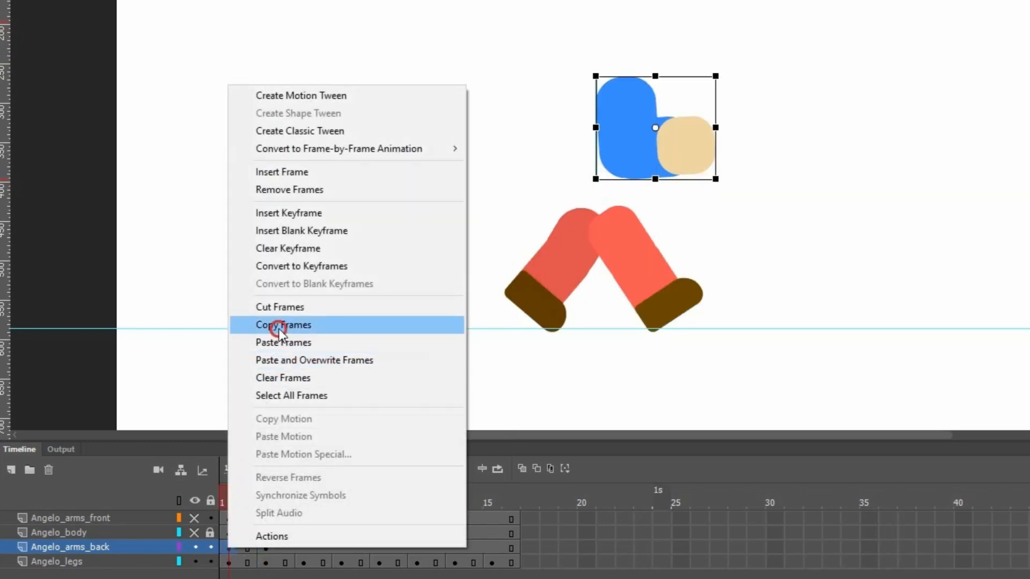
{"action": "right_click", "coordinate": [379, 546]}
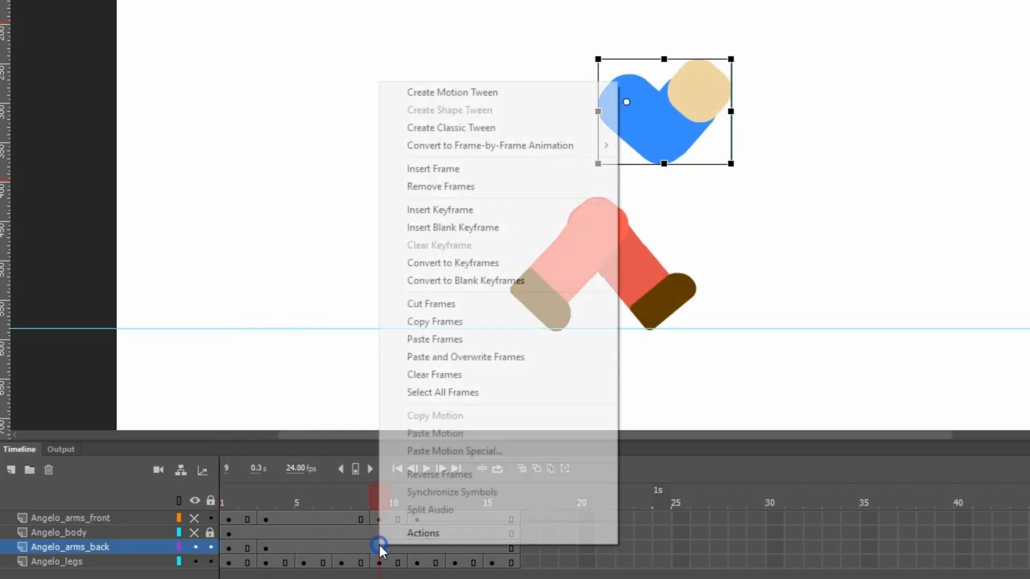
{"action": "left_click", "coordinate": [455, 340]}
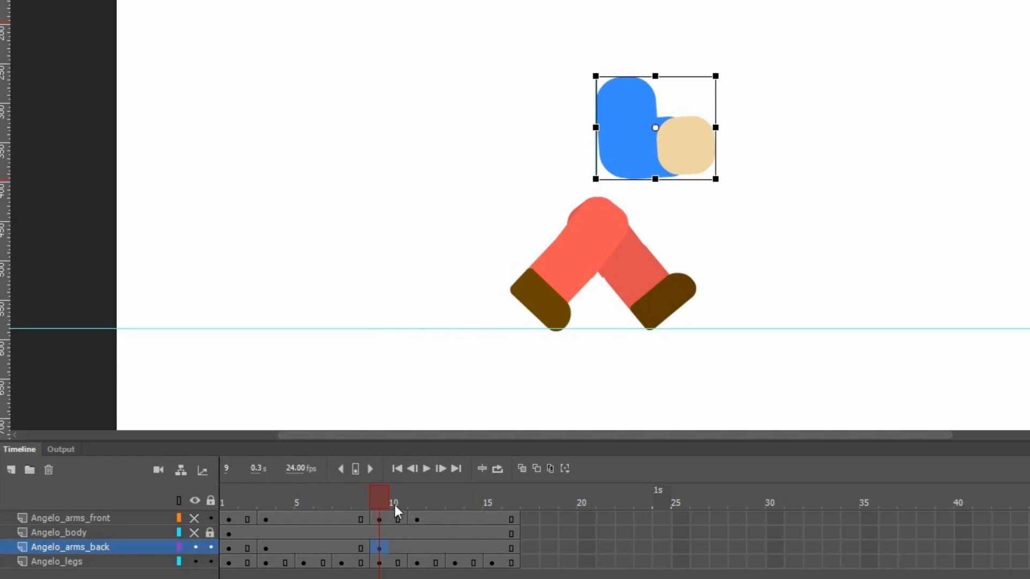
Insert a keyframe at frame 11 of Angelo_arms_back, set the pivot at the shoulder and rotate the arm backward.
{"action": "right_click", "coordinate": [417, 546]}
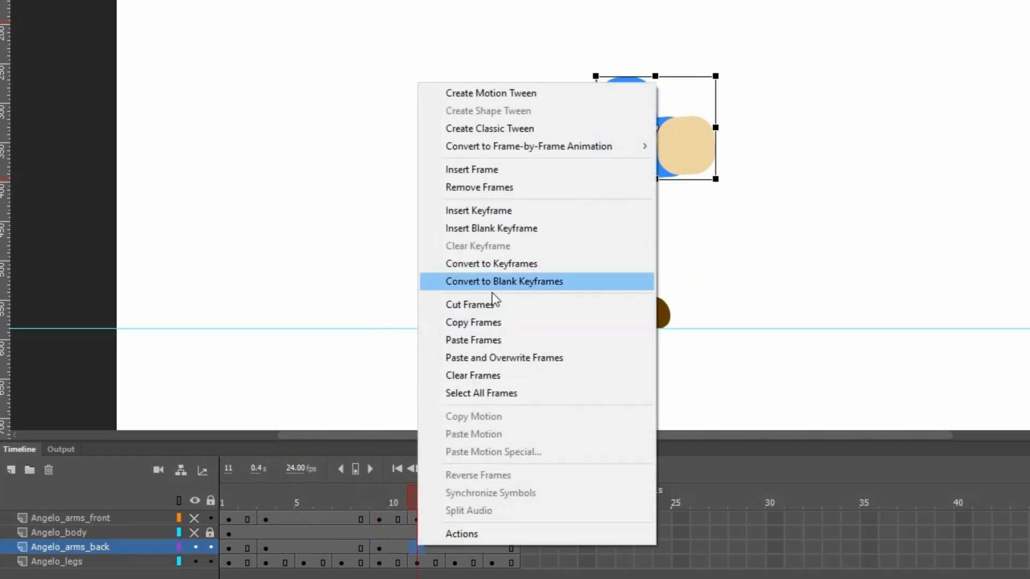
{"action": "left_click", "coordinate": [498, 219]}
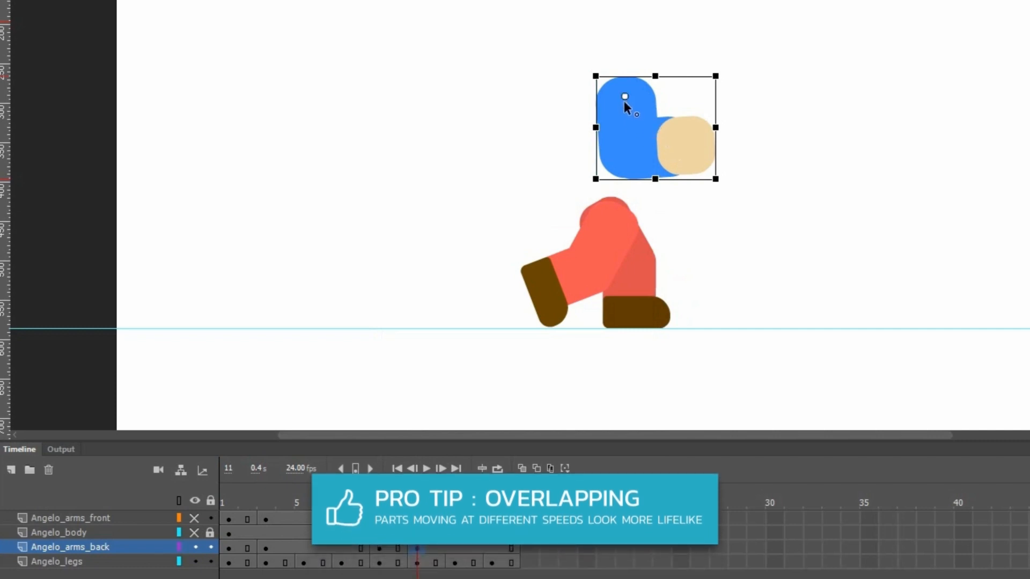
{"action": "left_click_drag", "start_coordinate": [726, 188], "coordinate": [655, 225]}
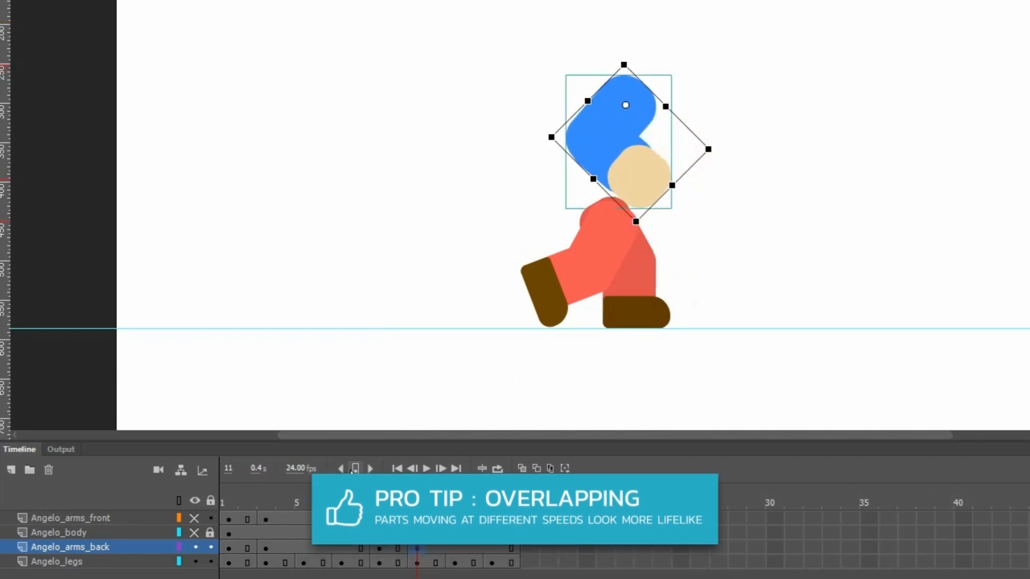
Show the Angelo_arms_front and Angelo_body layers again and test the movie to preview the arm swing.
{"action": "left_click", "coordinate": [193, 518]}
{"action": "key", "text": "shift+comma"}
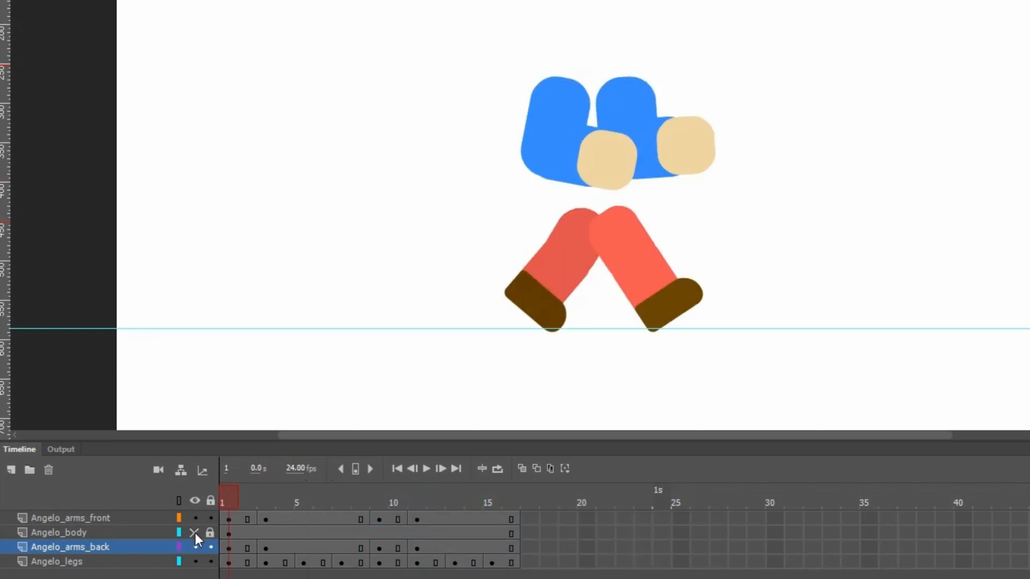
{"action": "left_click", "coordinate": [194, 532]}
{"action": "left_click", "coordinate": [173, 9]}
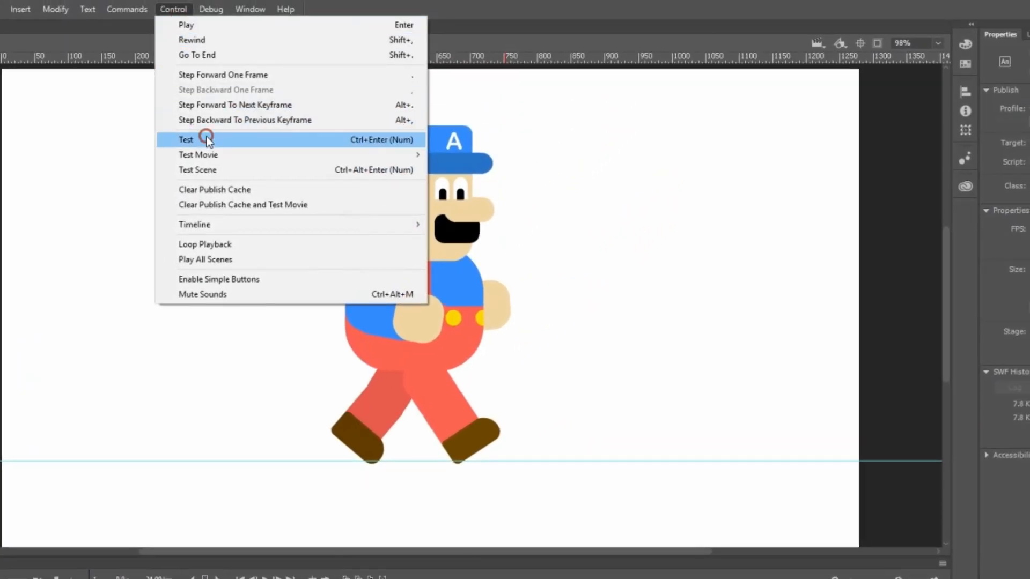
{"action": "left_click", "coordinate": [207, 138]}
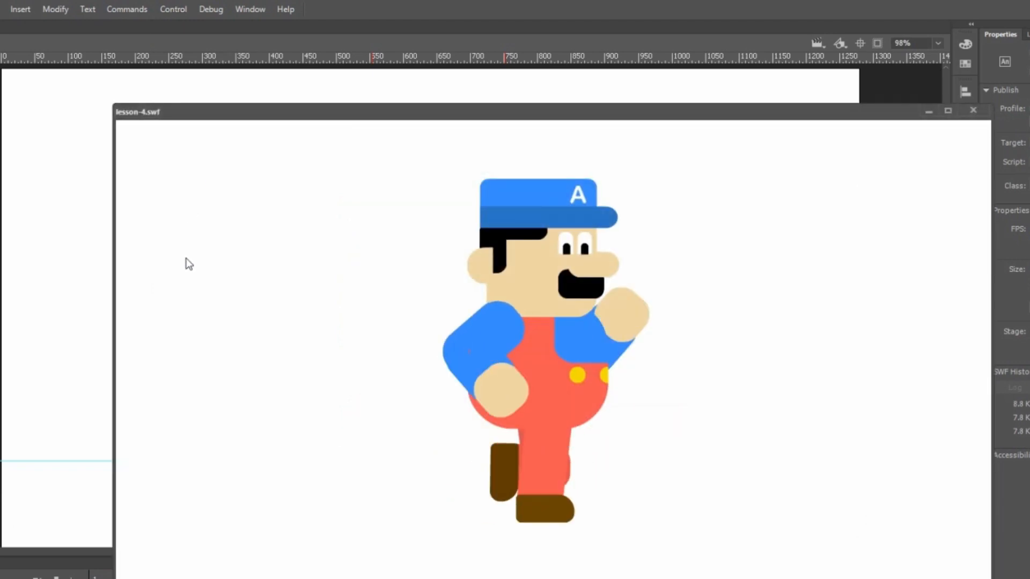
Close the movie preview, try shifting the frame 9 keyframes of Angelo_arms_front and Angelo_arms_back to frame 8, and play the timeline.
{"action": "left_click", "coordinate": [973, 111]}
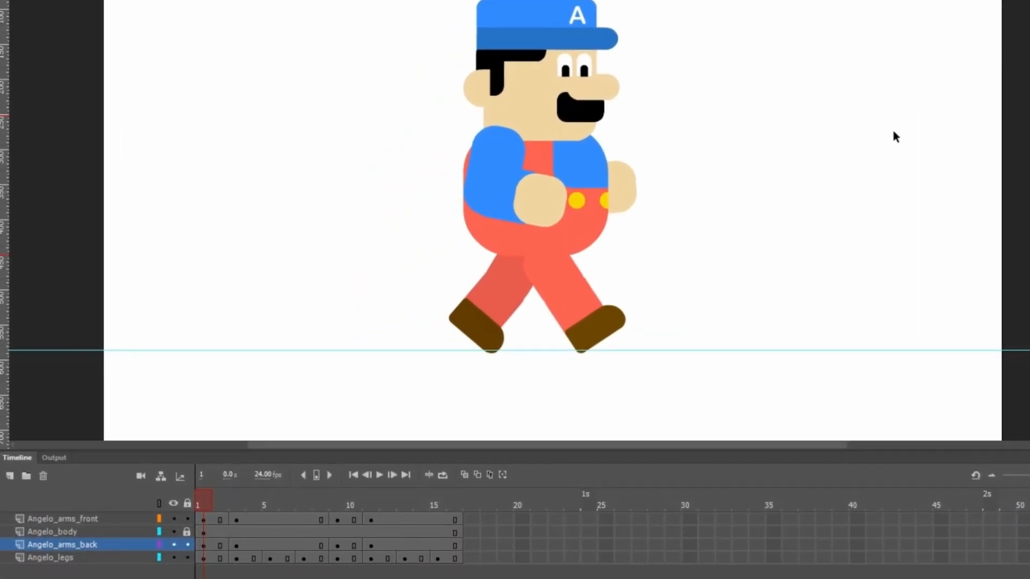
{"action": "left_click", "coordinate": [337, 520]}
{"action": "left_click_drag", "start_coordinate": [319, 521], "coordinate": [321, 545]}
{"action": "left_click", "coordinate": [332, 546]}
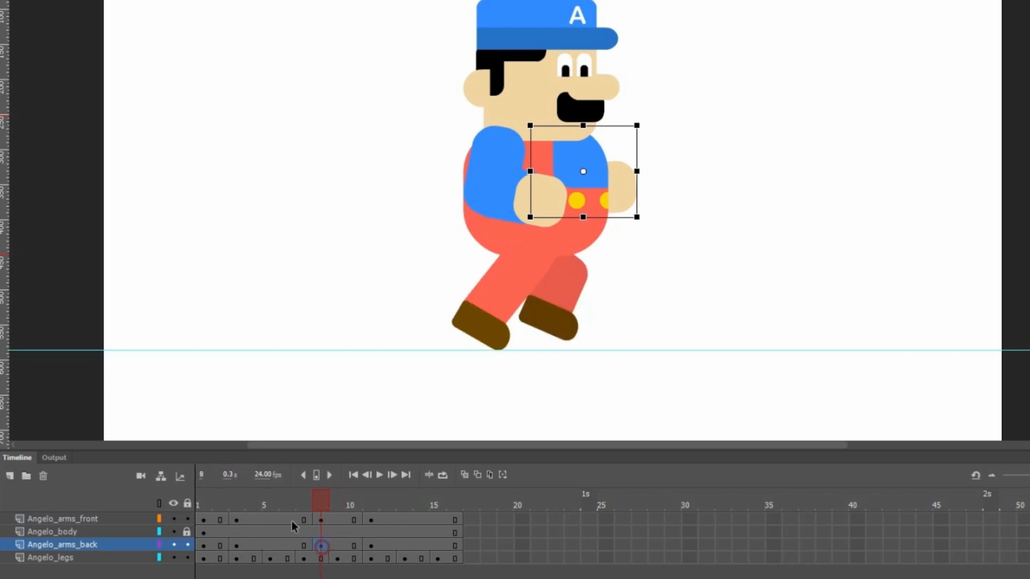
{"action": "left_click", "coordinate": [377, 476]}
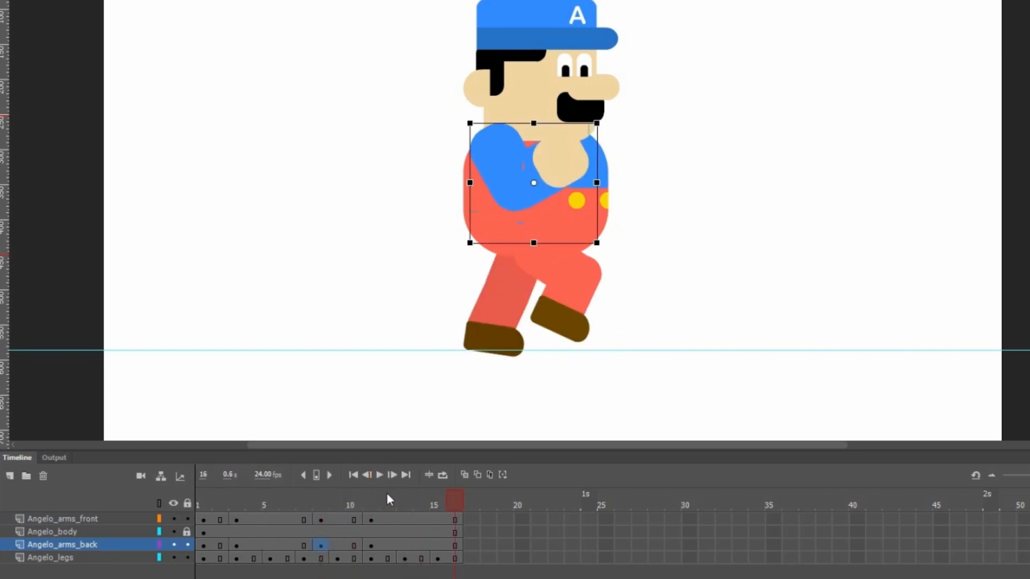
{"action": "left_click", "coordinate": [383, 480]}
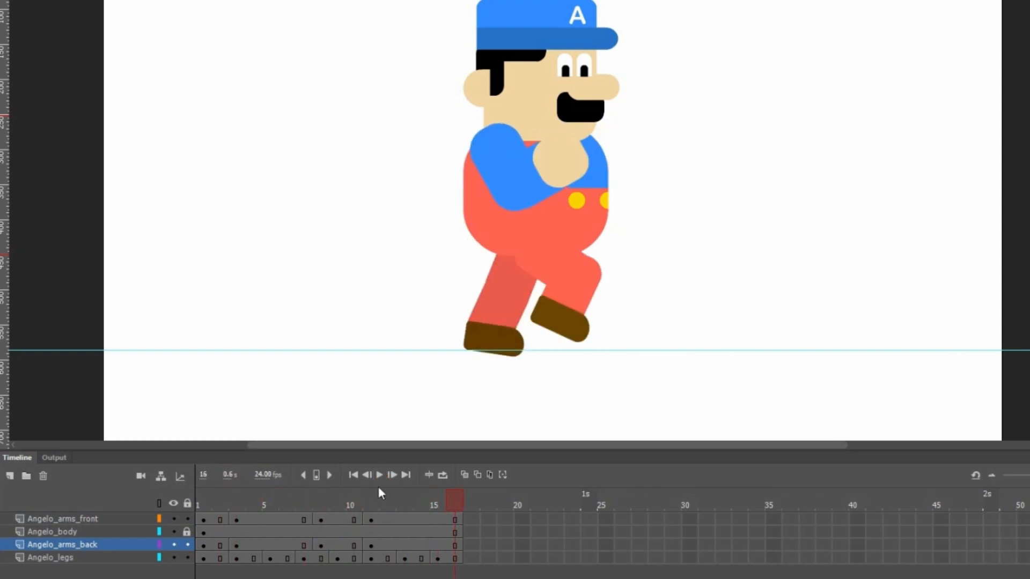
Undo the shift of the arm keyframes on both arm layers and deselect the arm.
{"action": "key", "text": "ctrl+z"}
{"action": "key", "text": "ctrl+z"}
{"action": "key", "text": "ctrl+z"}
{"action": "key", "text": "ctrl+z"}
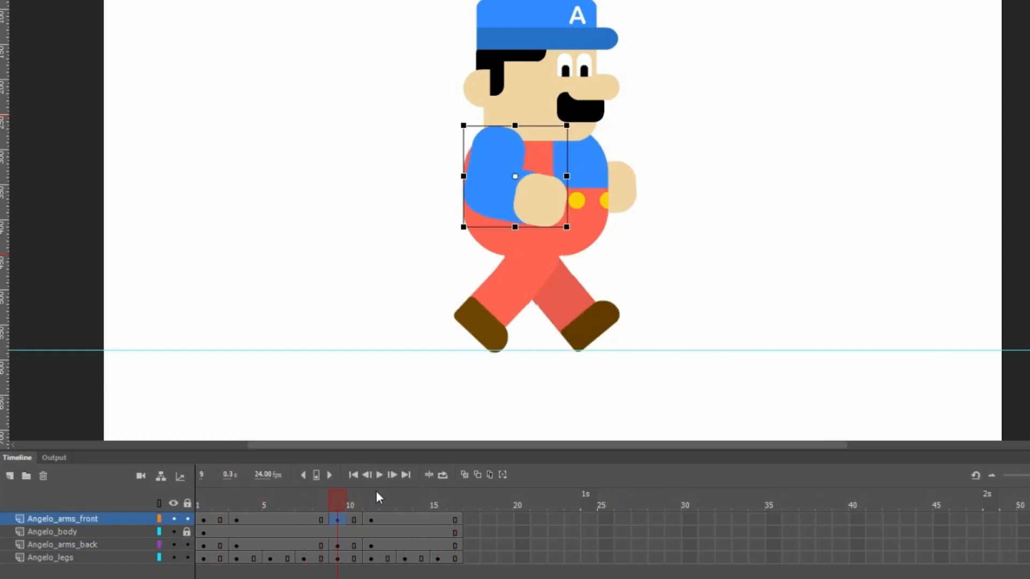
{"action": "left_click", "coordinate": [392, 310]}
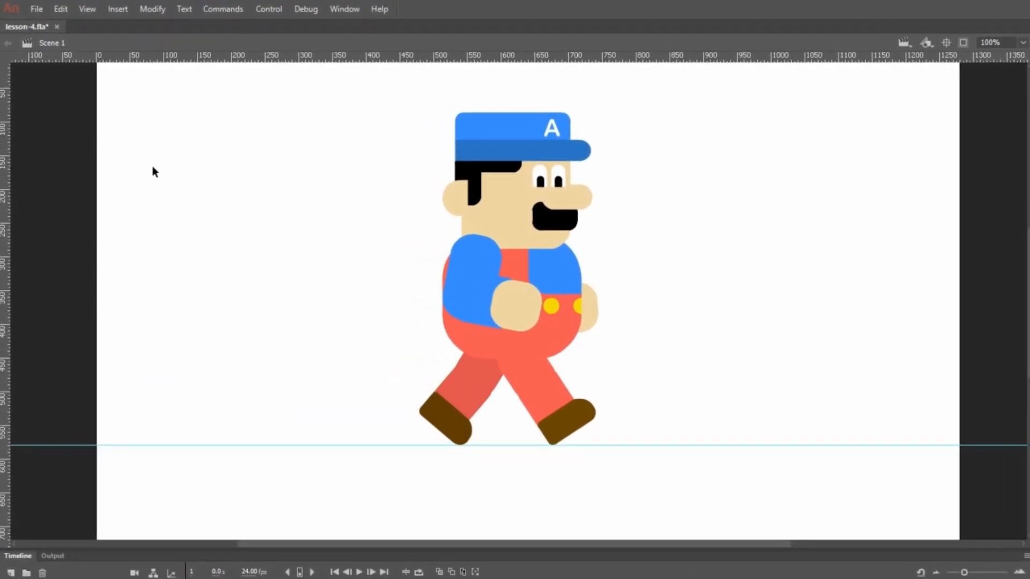
Export the walk cycle as an animated GIF with Clip to Stage turned off, saving it as lesson-4.gif in the Exercise Files folder.
{"action": "left_click", "coordinate": [32, 11]}
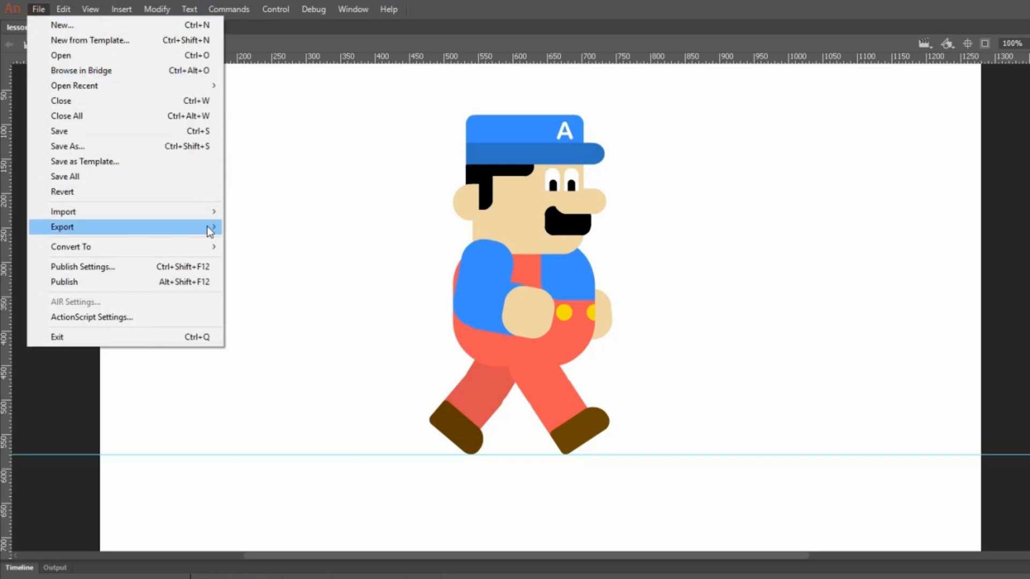
{"action": "mouse_move", "coordinate": [207, 226]}
{"action": "left_click", "coordinate": [357, 287]}
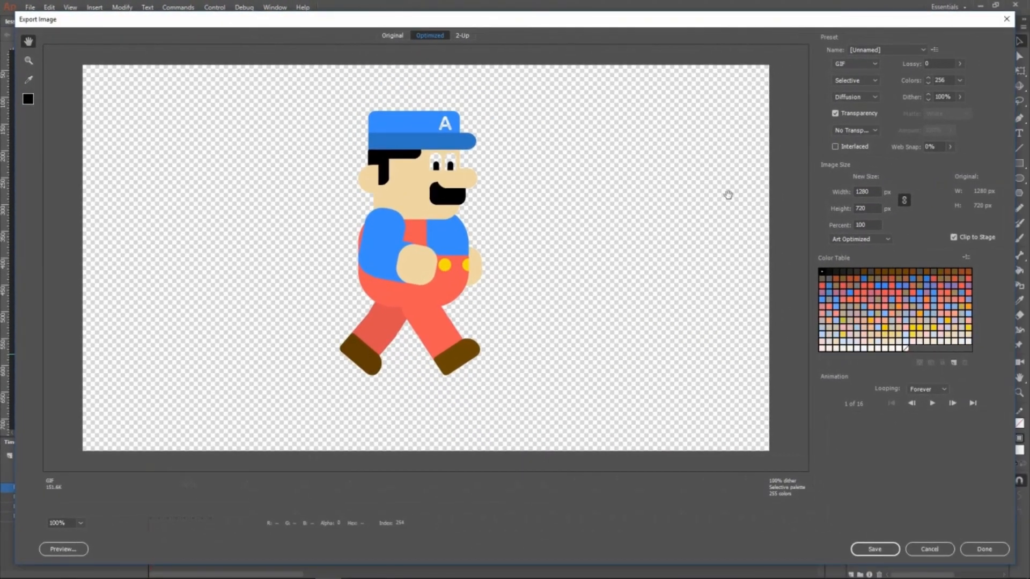
{"action": "left_click", "coordinate": [953, 237]}
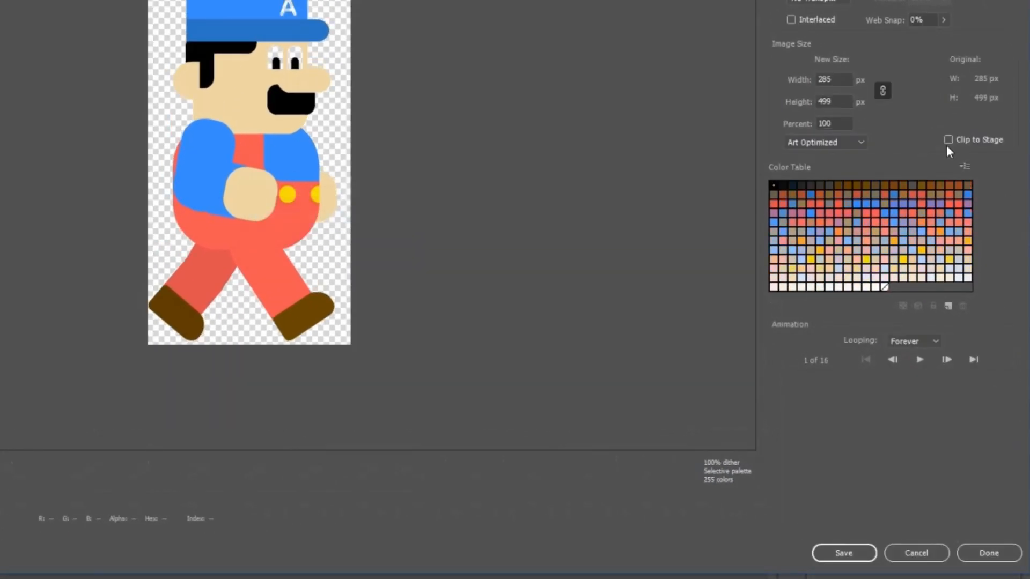
{"action": "left_click", "coordinate": [857, 554]}
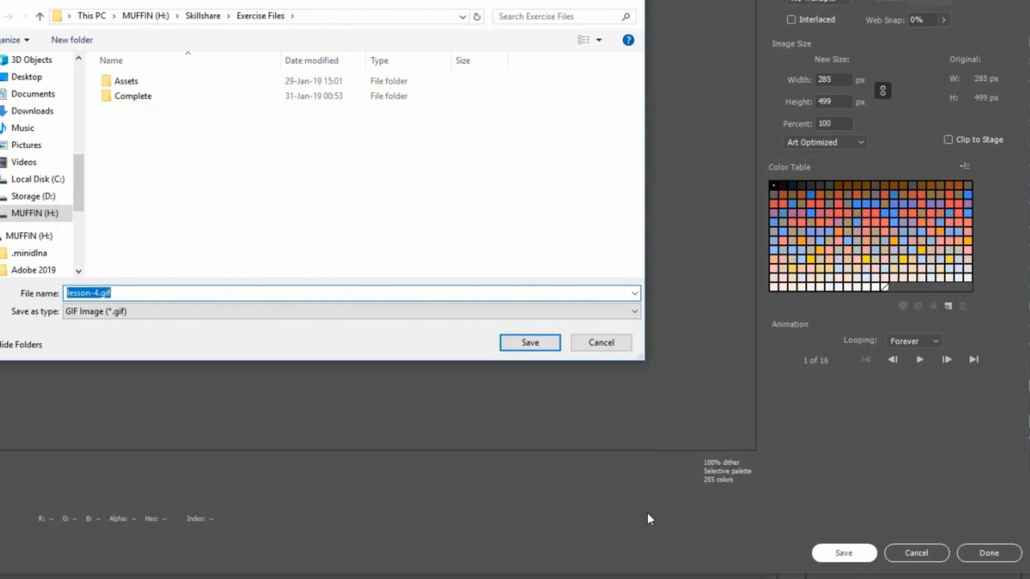
{"action": "left_click", "coordinate": [539, 346]}
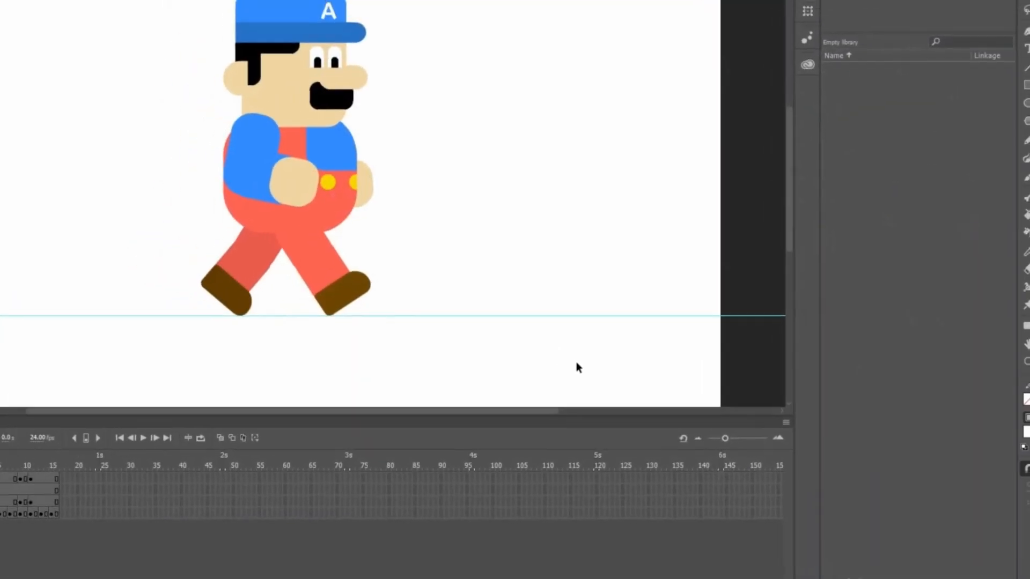